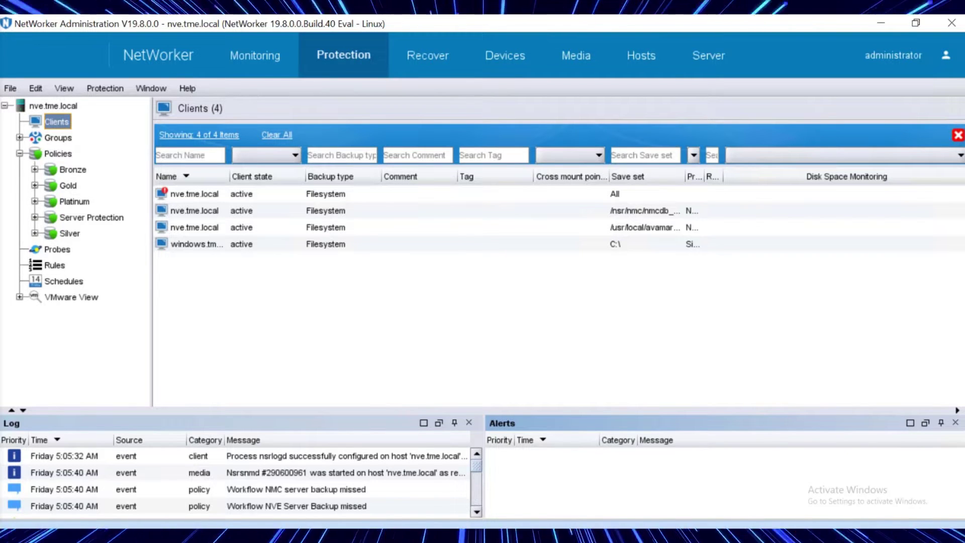
# Show the actions of Silver's Filesystem workflow and Server Protection's Server backup workflow
pyautogui.click(34, 233)
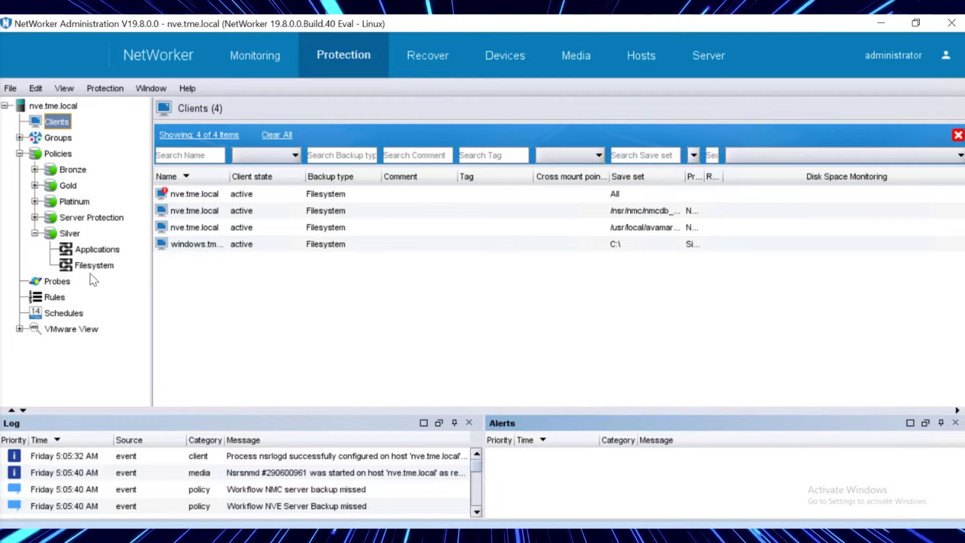
pyautogui.click(95, 265)
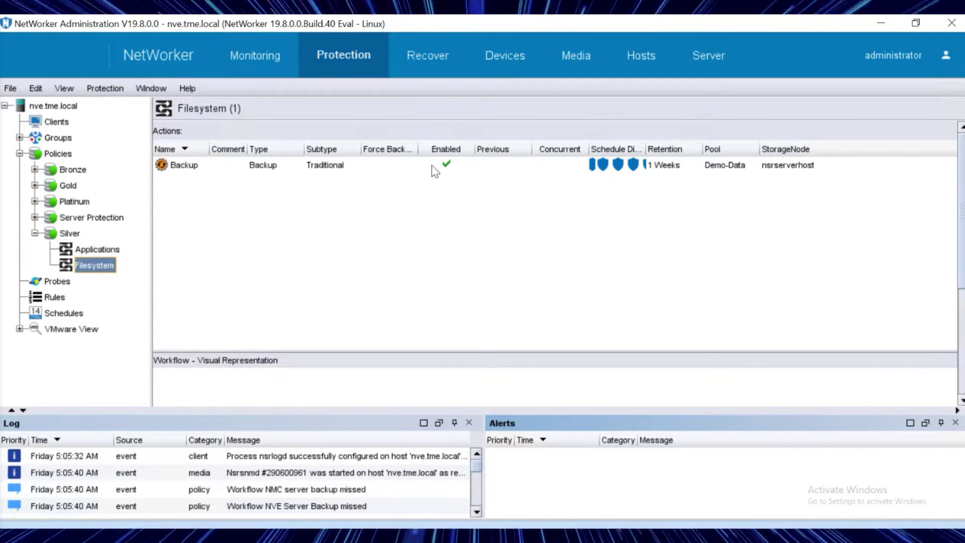
pyautogui.click(34, 217)
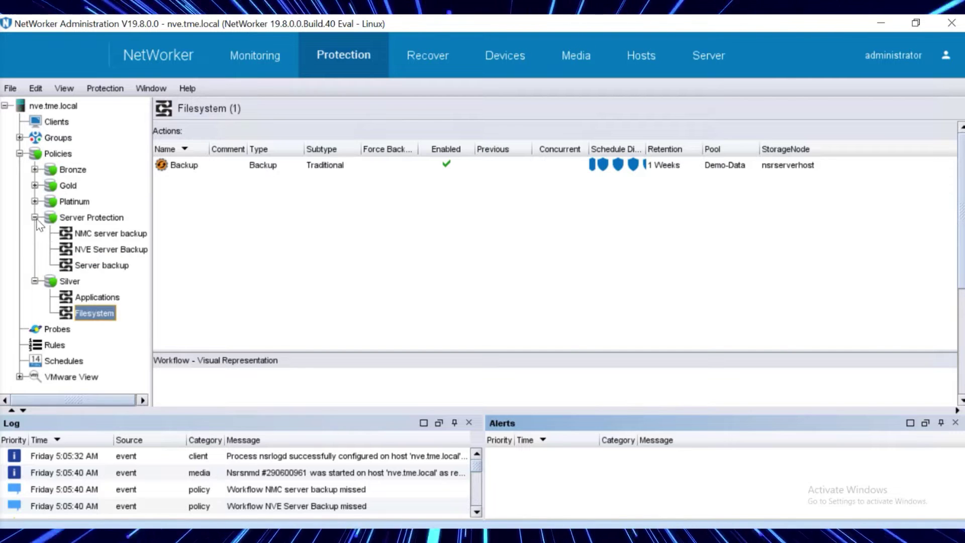
pyautogui.click(101, 265)
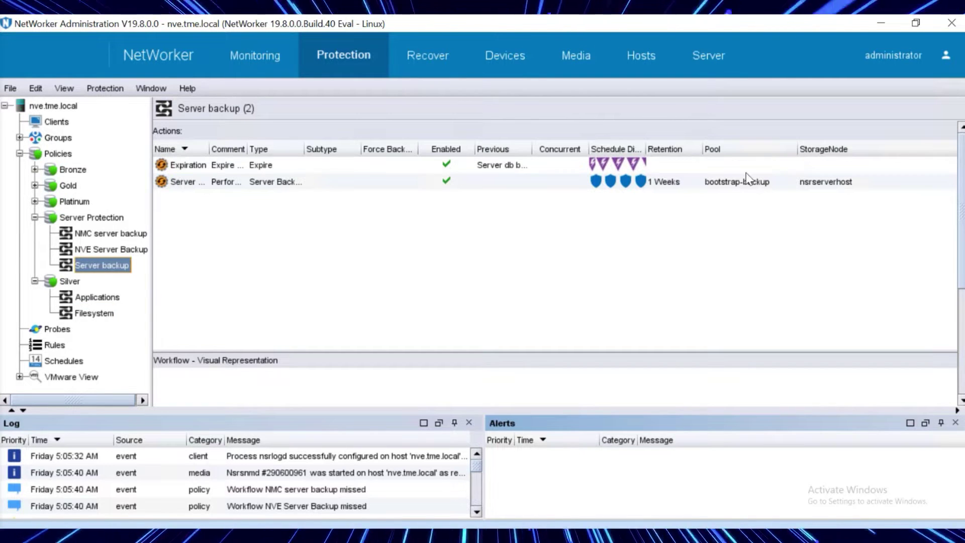
# Check NetWorker Monitoring with the Silver policy selected, then move to the DD System Manager browser
pyautogui.click(251, 55)
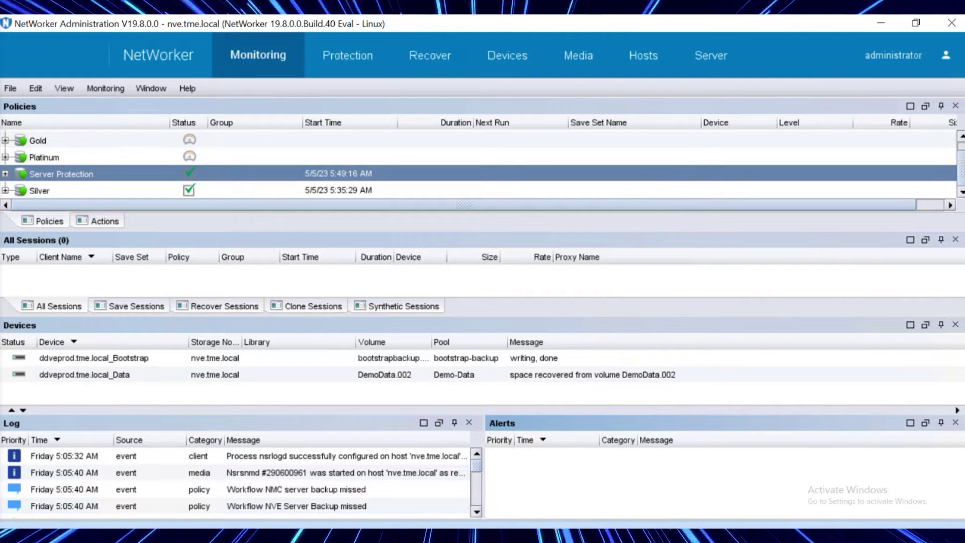
pyautogui.click(302, 191)
pyautogui.hotkey('alt', 'Tab')
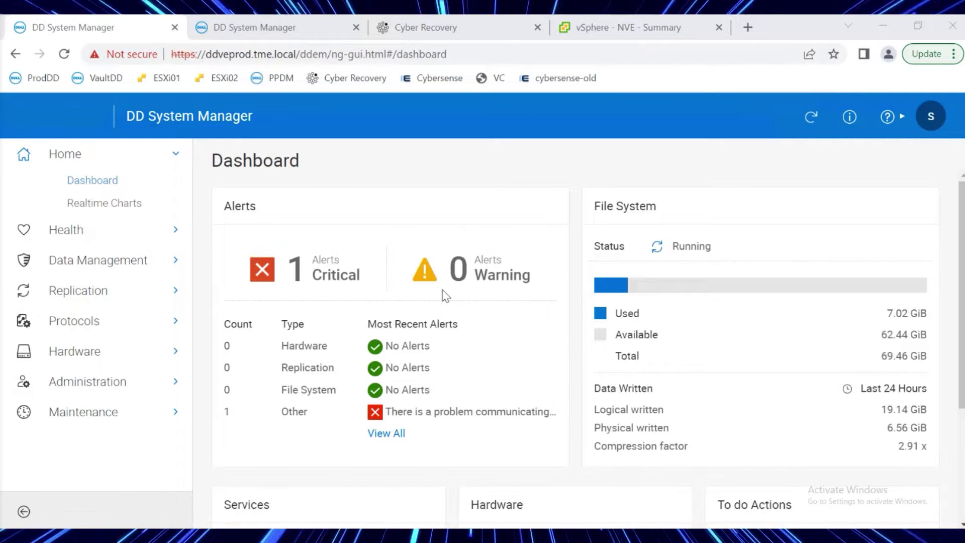
# Check the ddvevault DD System Manager dashboard and its version details, then bring up the ddveprod terminal
pyautogui.click(248, 117)
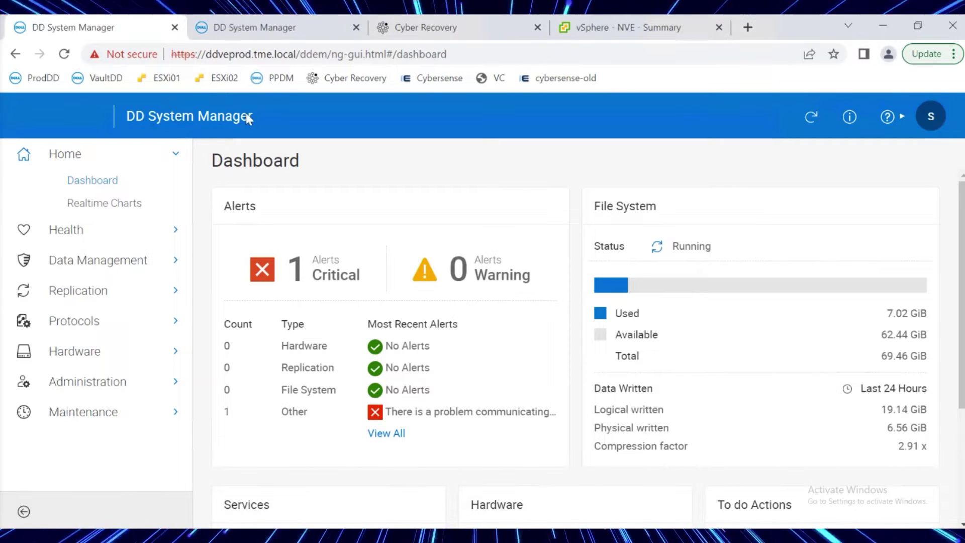
pyautogui.click(279, 28)
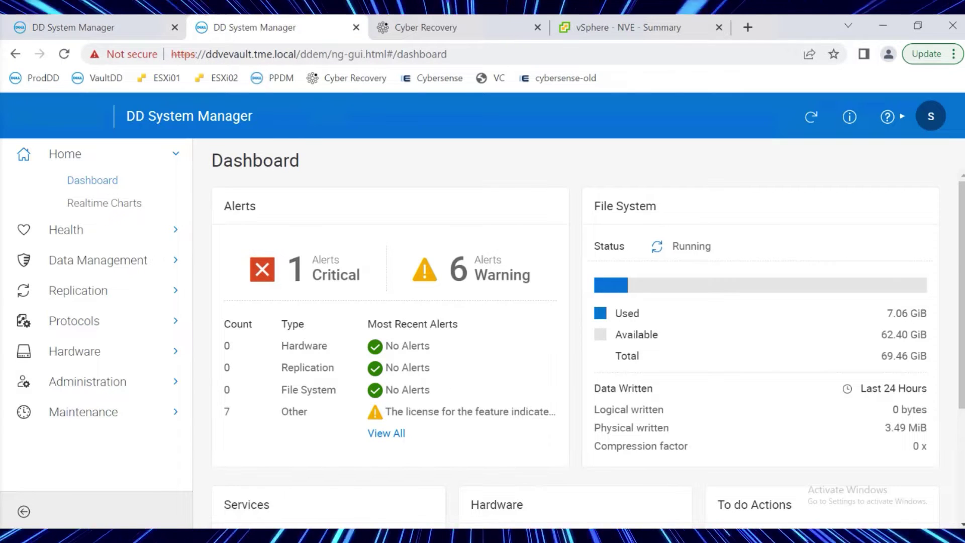
pyautogui.click(850, 116)
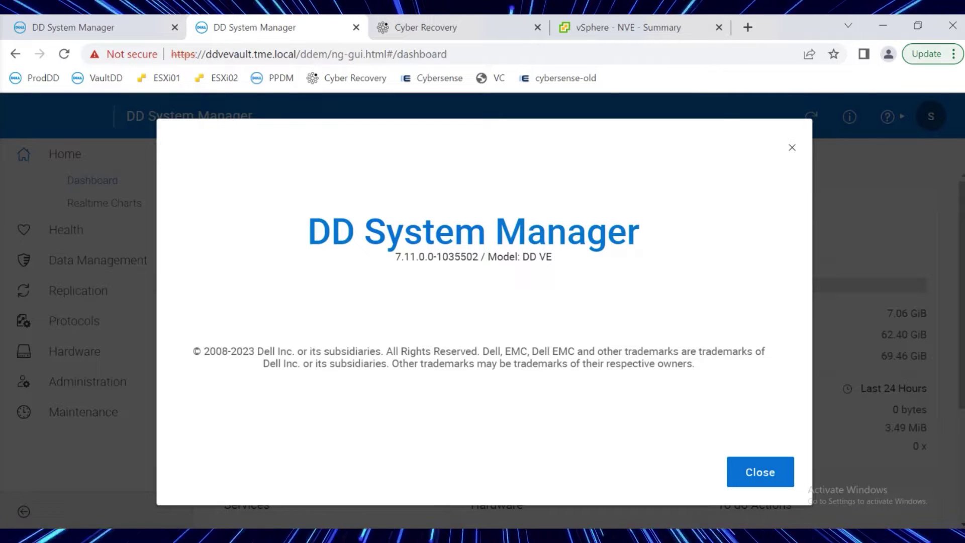
pyautogui.click(750, 465)
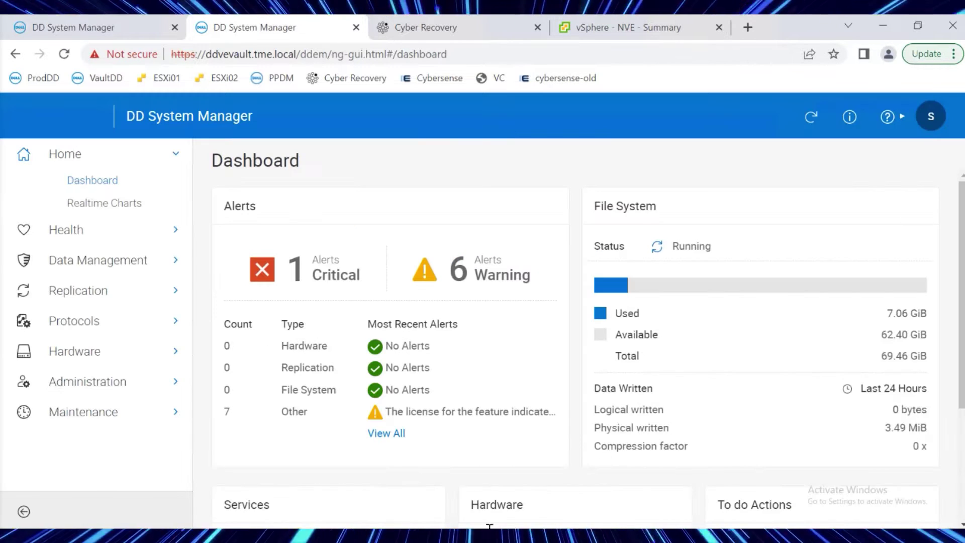
pyautogui.click(507, 478)
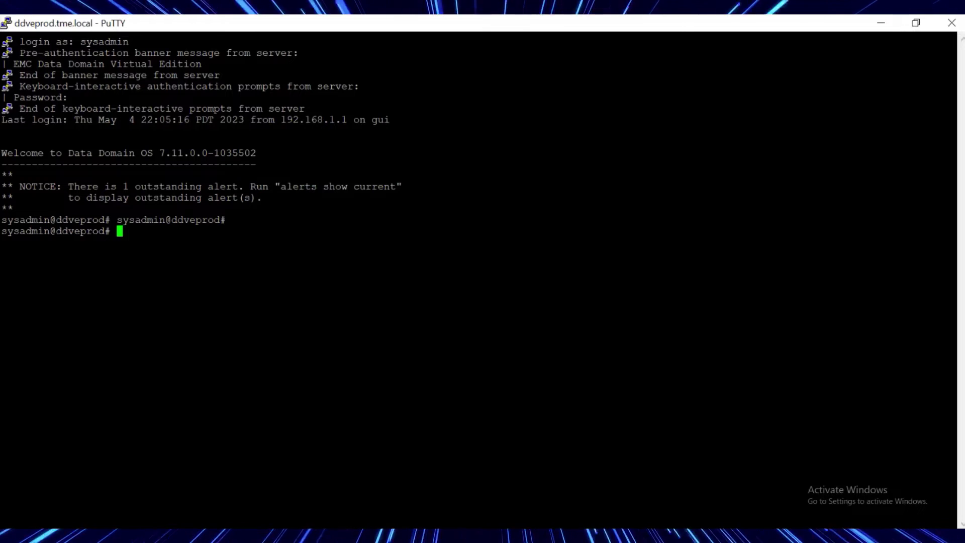
# Run 'mtree list' and 'replication show config' on ddveprod to see /data/col1/nve's replication
pyautogui.write('mtree list')
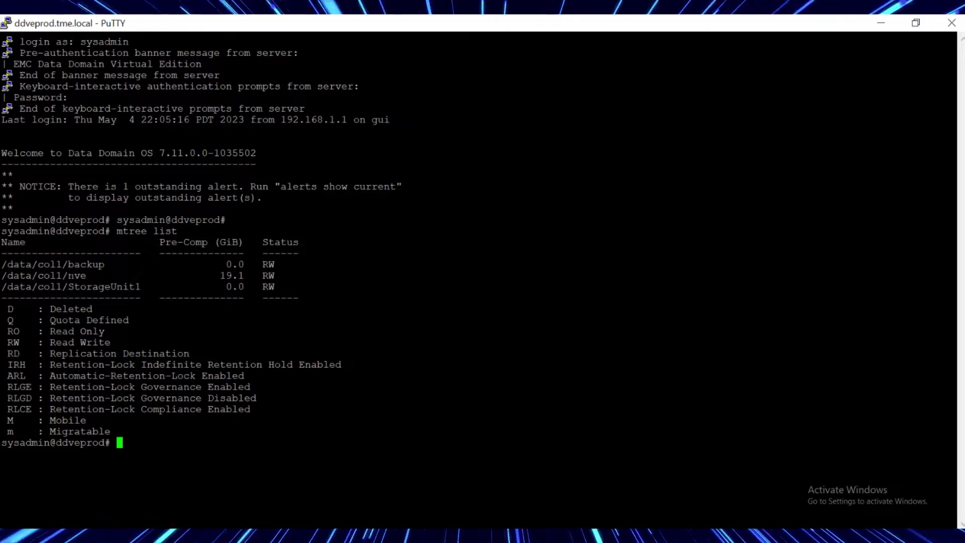
pyautogui.doubleClick(44, 275)
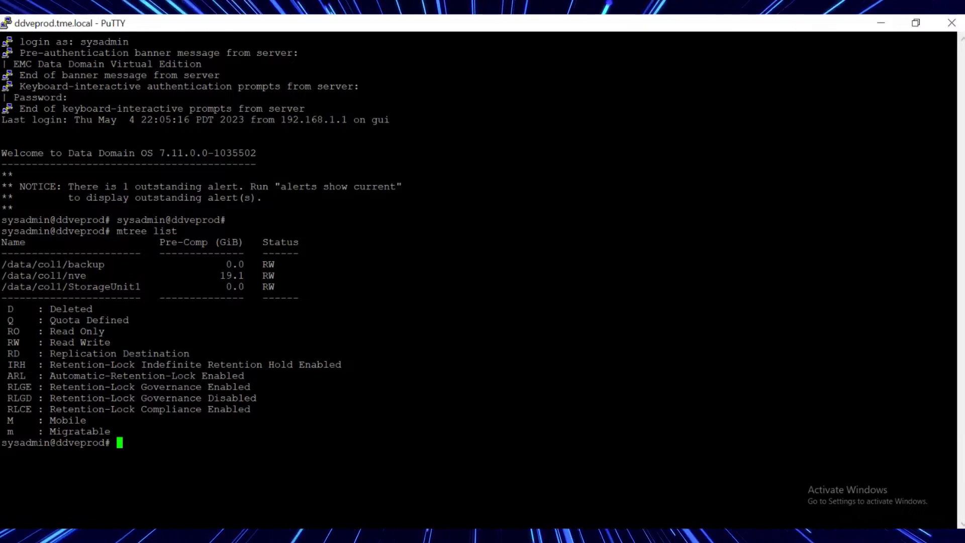
pyautogui.write('replication show config')
pyautogui.press('Return')
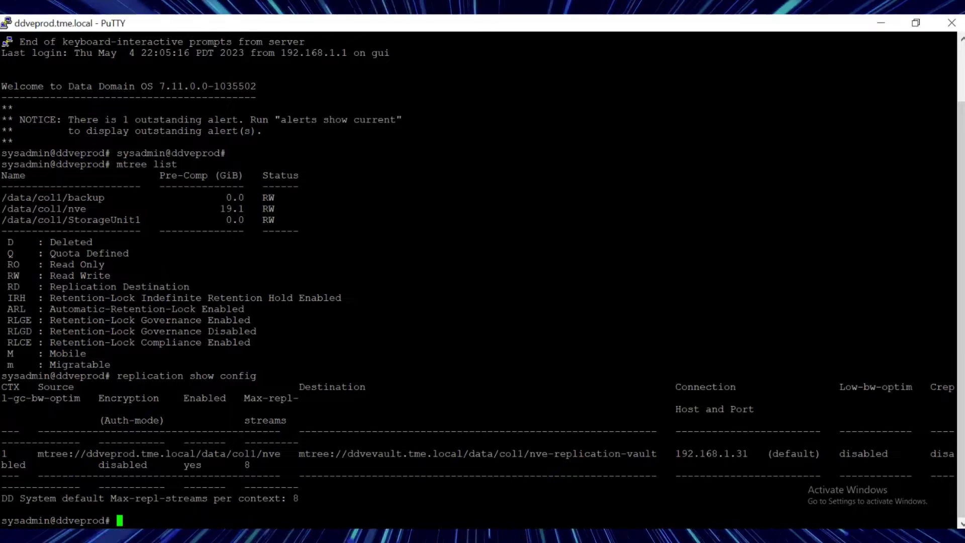
# Open Cyber Recovery Policies > Copies, showing the Networker-Demo copy rated Good
pyautogui.hotkey('alt', 'Tab')
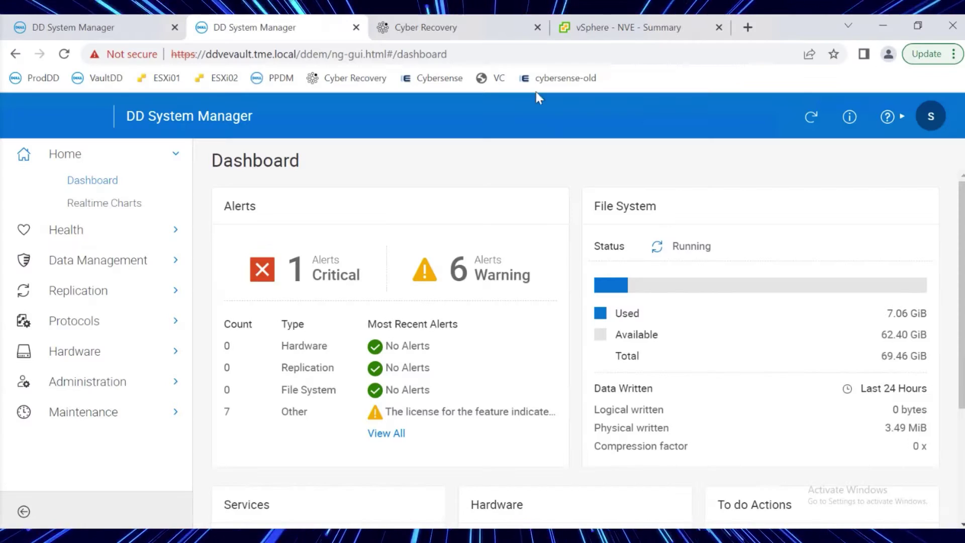
pyautogui.click(456, 26)
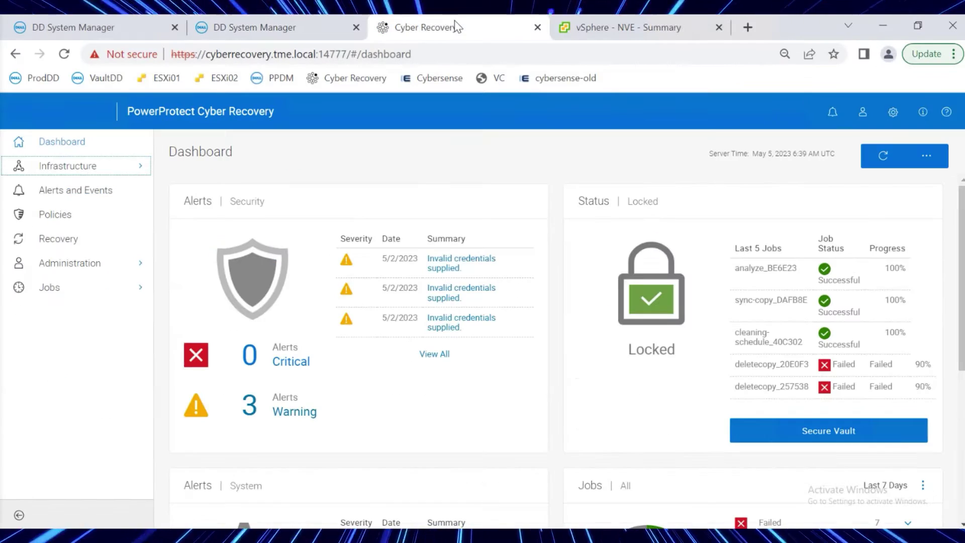
pyautogui.click(55, 214)
pyautogui.click(270, 181)
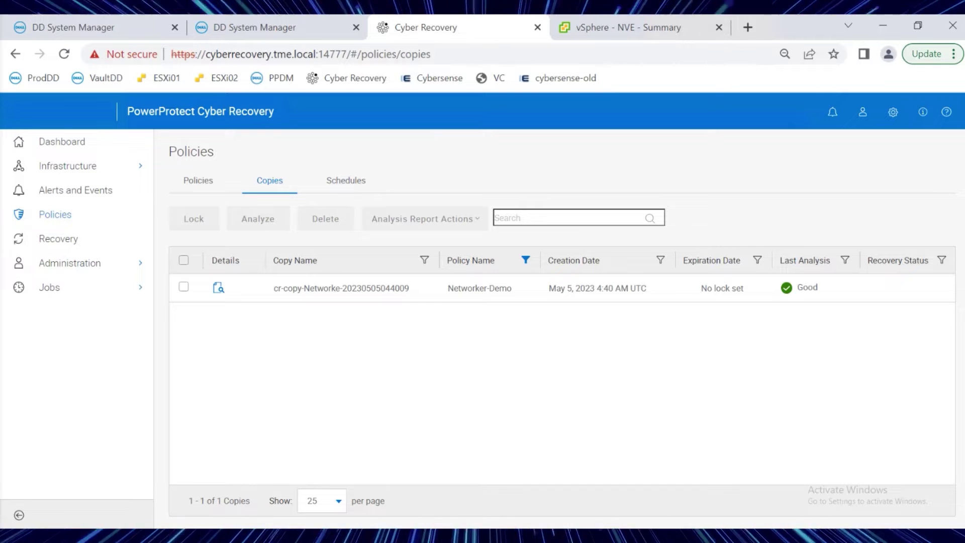
pyautogui.moveTo(651, 531)
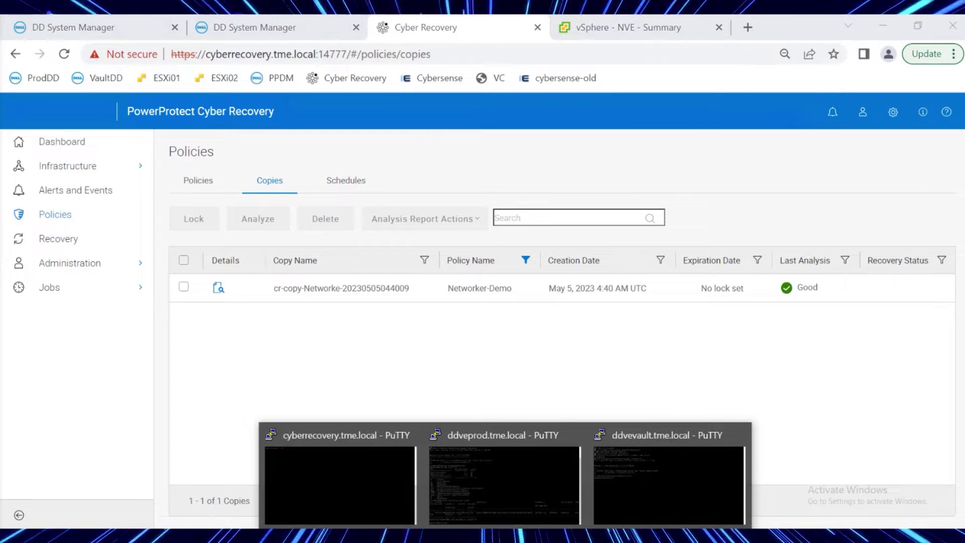
pyautogui.click(651, 468)
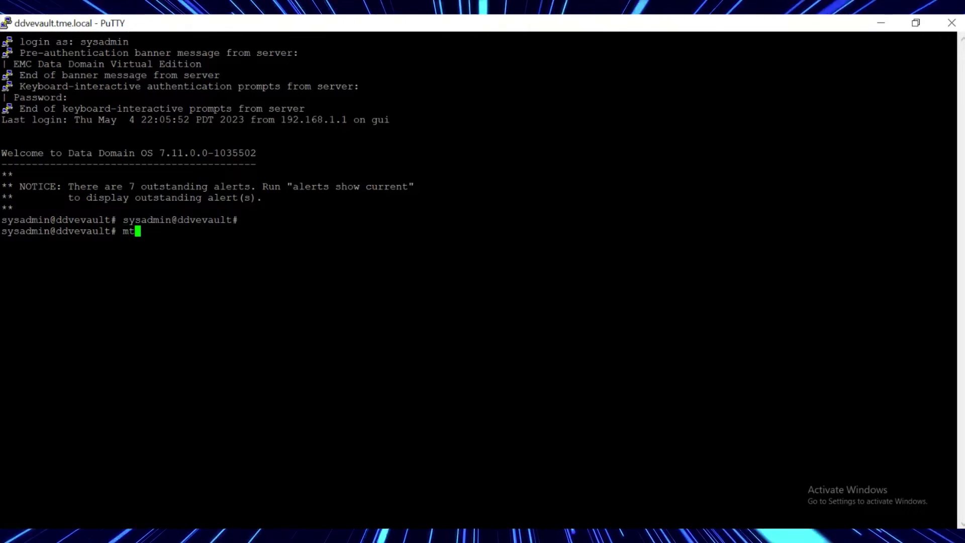
# On ddvevault, list MTrees, create /data/col1/nve-restore-vault, and add its replication to nve-restore-production
pyautogui.write('mtree list')
pyautogui.press('Return')
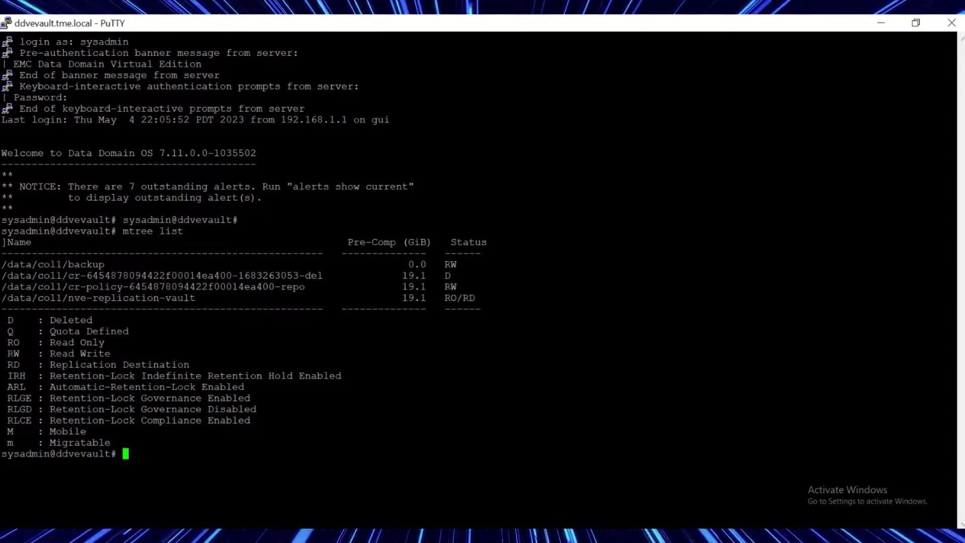
pyautogui.write('create /data/')
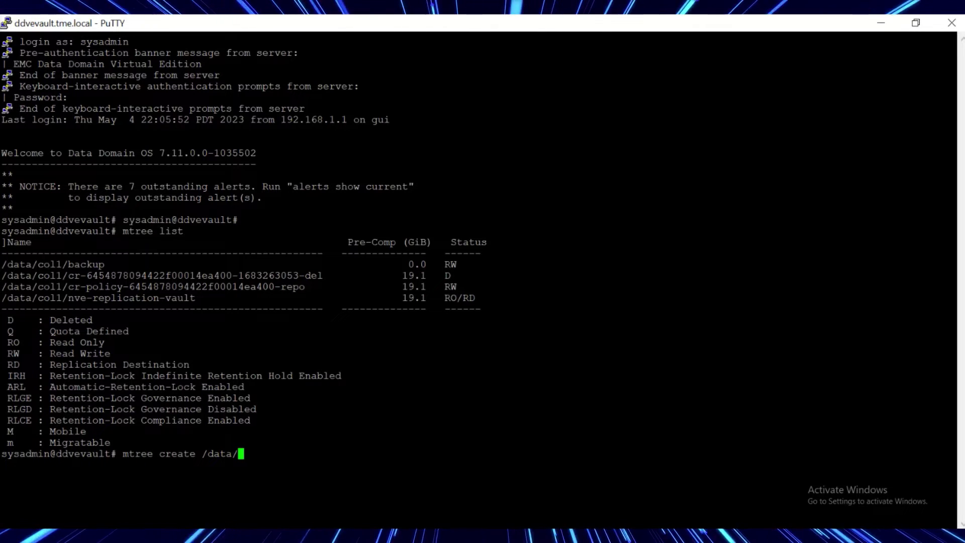
pyautogui.write('col1/nve-')
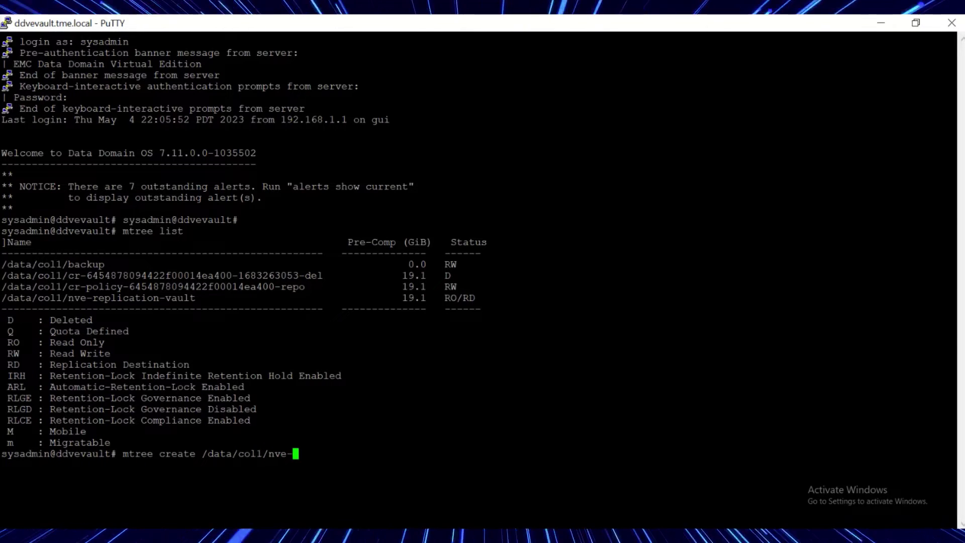
pyautogui.write('restore-vault')
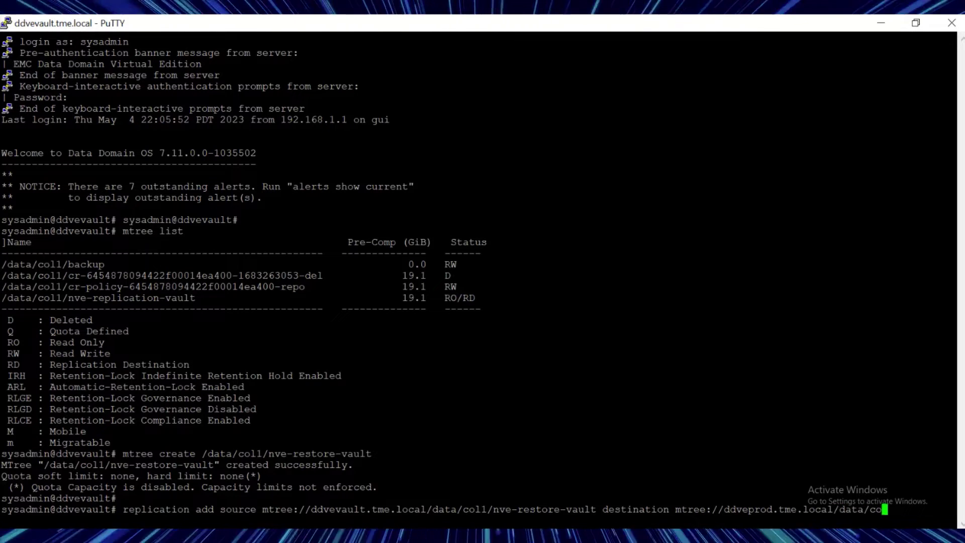
pyautogui.write('ll/nve-rest')
pyautogui.write('ore-production')
pyautogui.press('Return')
pyautogui.press('Return')
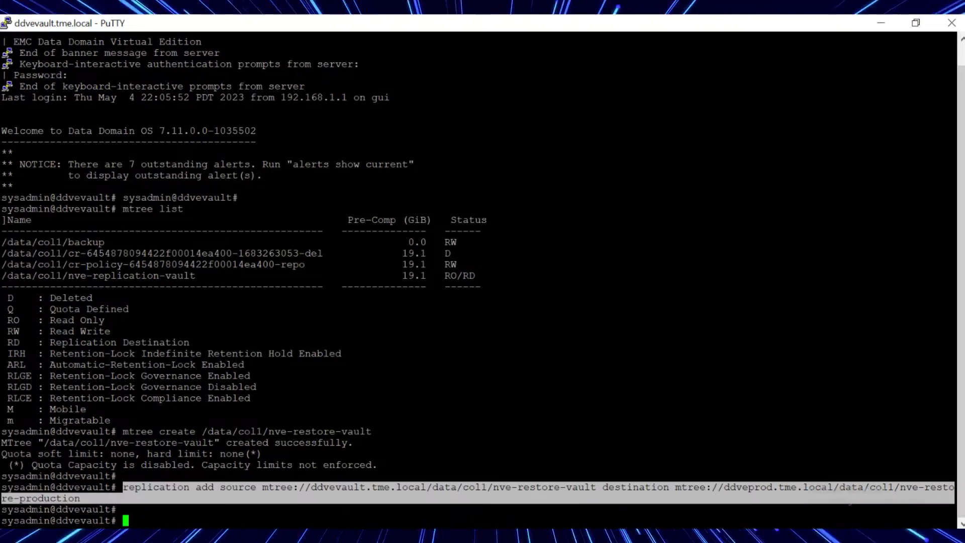
pyautogui.click(478, 471)
# Add the nve-restore-vault to nve-restore-production replication context on ddveprod
pyautogui.write('replication add source mtree://ddvevault.tme.local/data/col1/nve-restore-vault destination mtree://ddveprod.tme.local/data/col1/nve-restore-production')
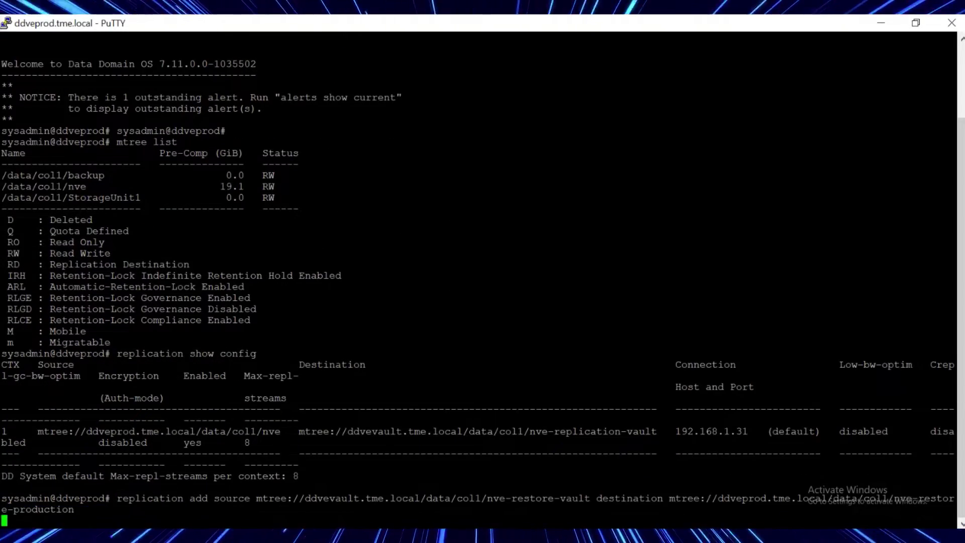
pyautogui.hotkey('alt', 'Tab')
pyautogui.click(459, 478)
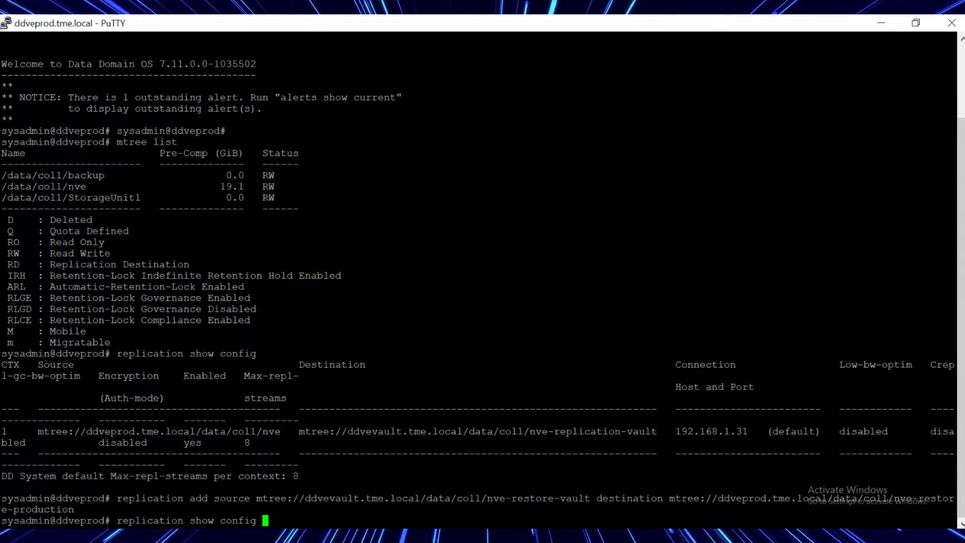
pyautogui.press('Return')
# Modify the nve-restore-production replication context to use connection host 192.168.1.31
pyautogui.moveTo(767, 443); pyautogui.dragTo(882, 443)
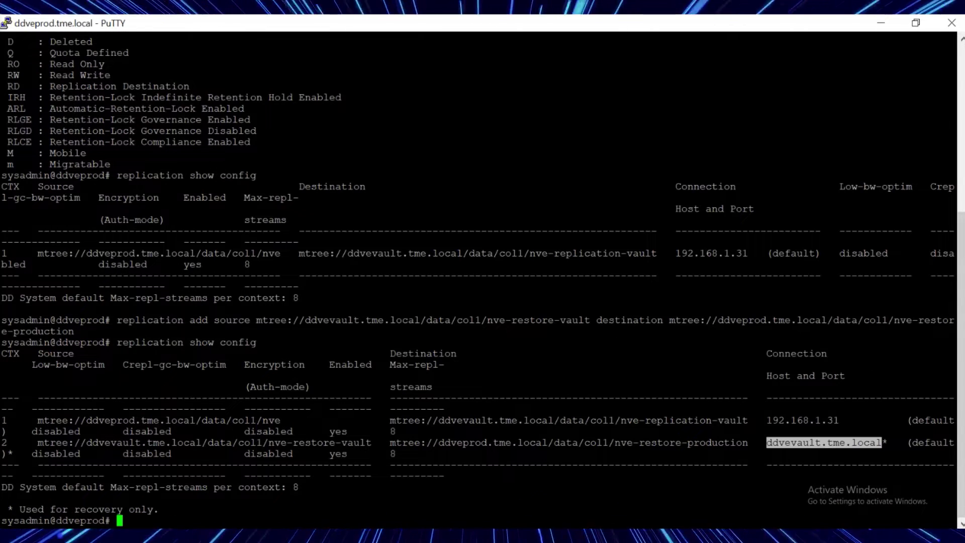
pyautogui.write('replication ')
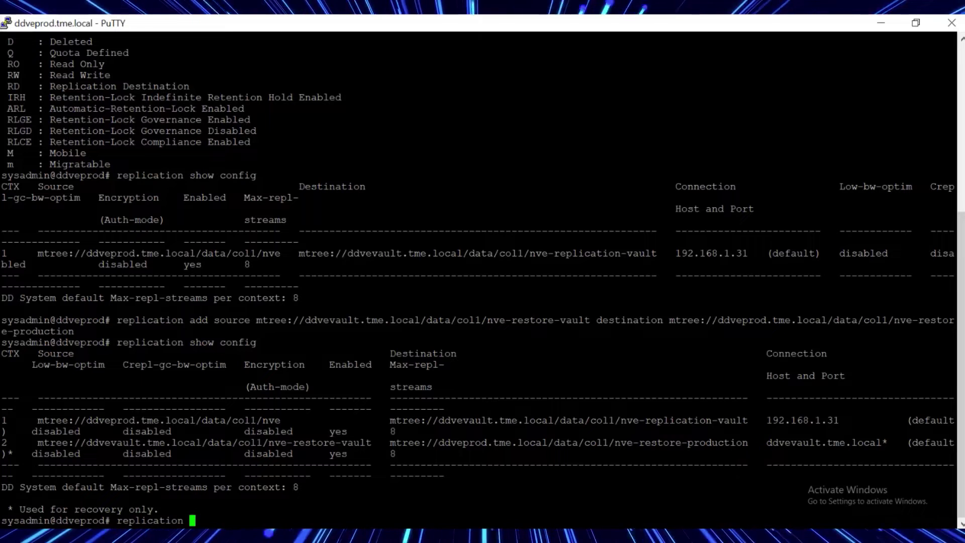
pyautogui.write('modify mtree:')
pyautogui.moveTo(427, 442); pyautogui.dragTo(748, 442)
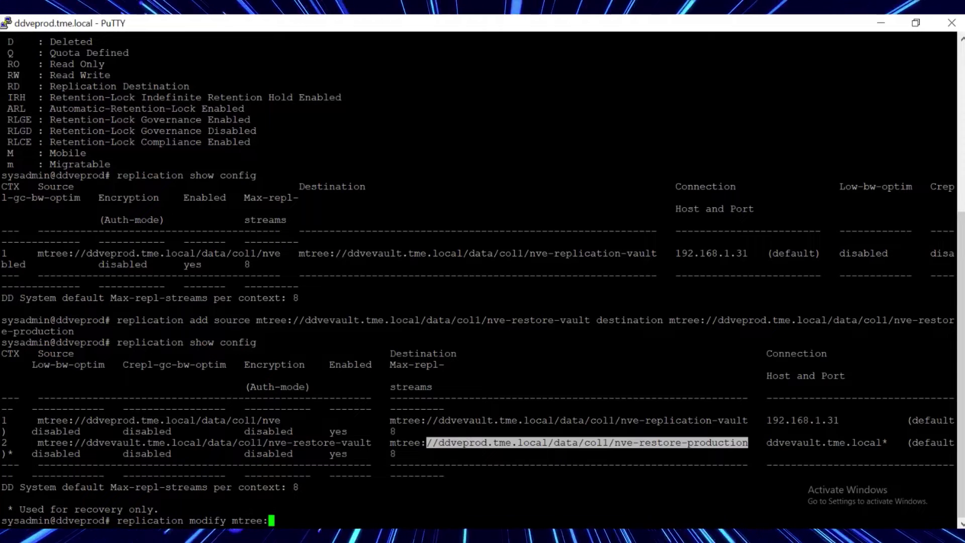
pyautogui.write('//ddveprod.tme.local/data/coll/nve-restore-production')
pyautogui.write('c')
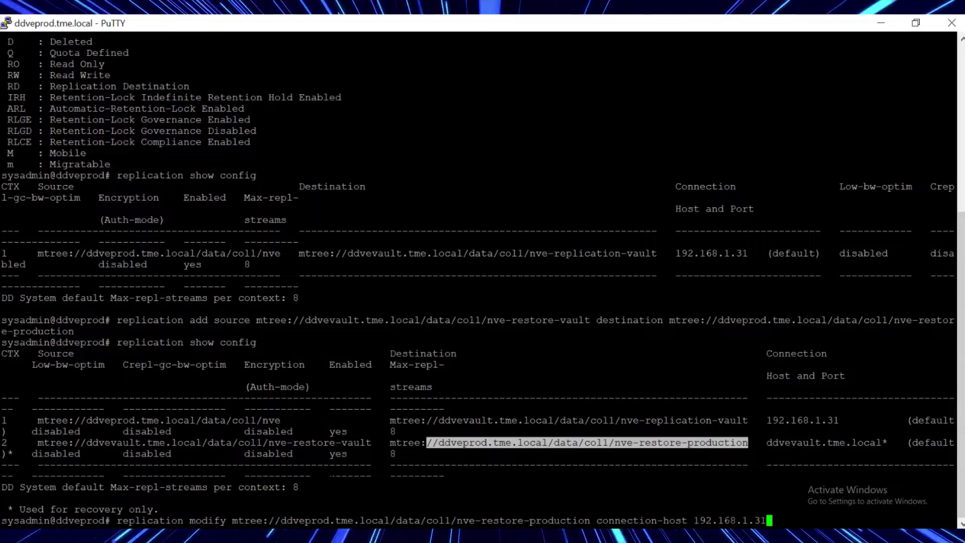
pyautogui.press('Return')
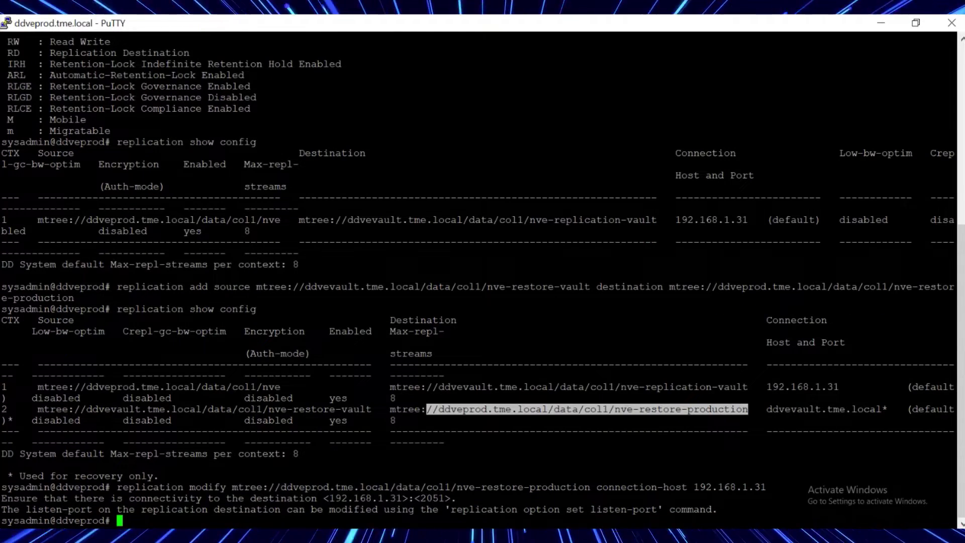
pyautogui.press('Return')
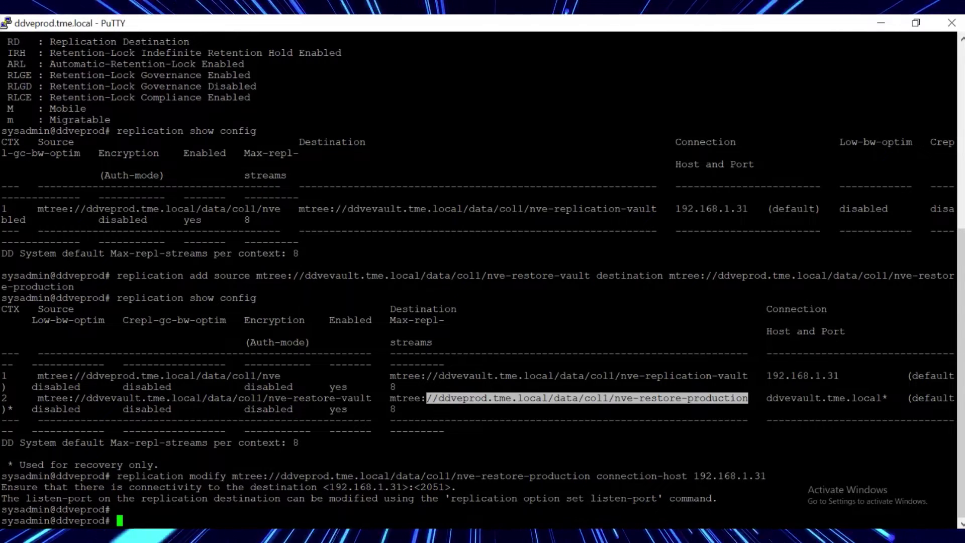
# On ddvevault, run replication initialize for mtree://ddveprod.tme.local/data/coll/nve-restore-production, correcting the path
pyautogui.moveTo(610, 535)
pyautogui.click(842, 463)
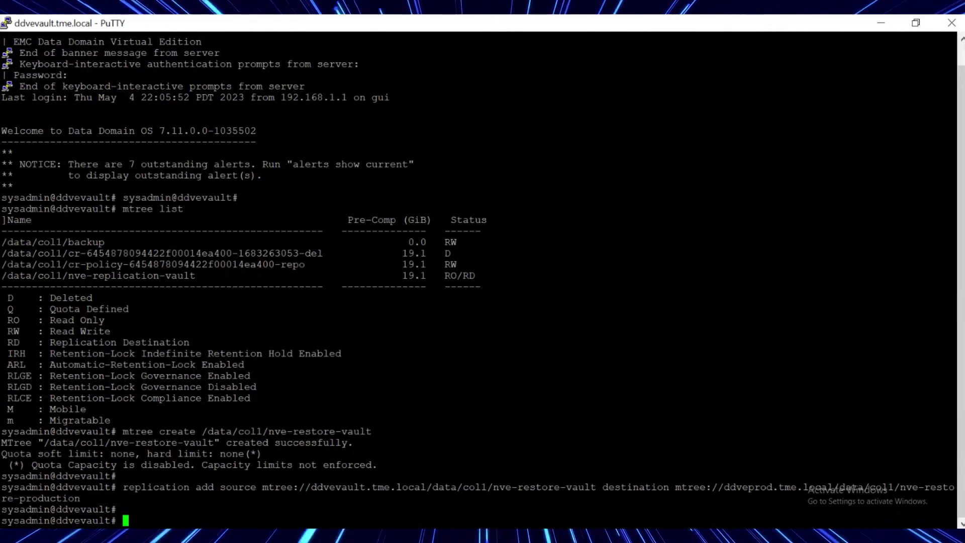
pyautogui.write('replication initialize mtree:')
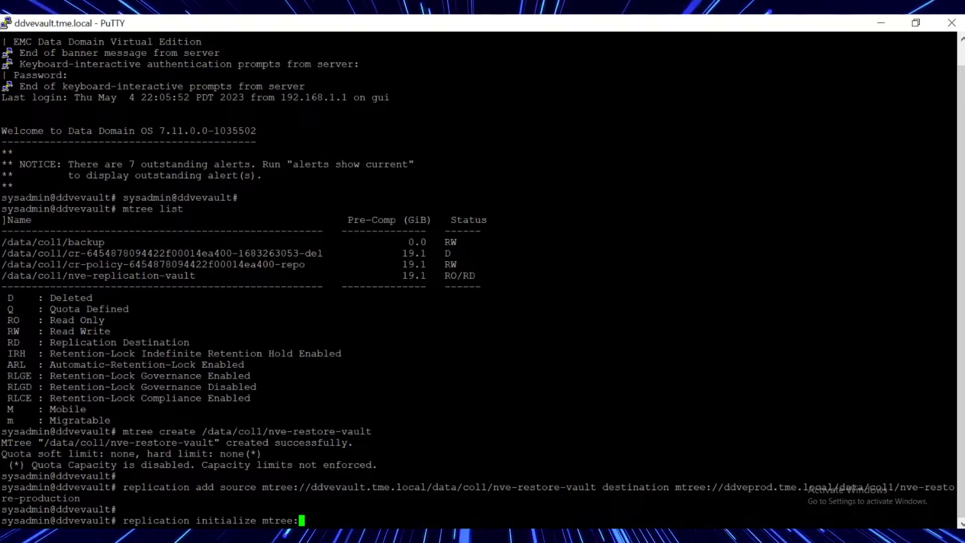
pyautogui.moveTo(712, 487); pyautogui.dragTo(80, 498)
pyautogui.write('mtree://')
pyautogui.rightClick(80, 498)
pyautogui.press('Return')
pyautogui.press('Up')
pyautogui.press('Left')
pyautogui.press('Left')
pyautogui.press('Left')
pyautogui.press('Left')
pyautogui.press('Left')
pyautogui.press('Left')
pyautogui.press('Left')
pyautogui.press('Left')
pyautogui.press('Left')
pyautogui.press('Left')
pyautogui.press('Left')
pyautogui.press('Left')
pyautogui.press('Left')
pyautogui.press('Left')
pyautogui.press('Left')
pyautogui.press('Left')
pyautogui.press('Left')
pyautogui.press('Left')
pyautogui.press('Left')
pyautogui.press('Left')
pyautogui.press('BackSpace')
pyautogui.press('BackSpace')
pyautogui.press('Return')
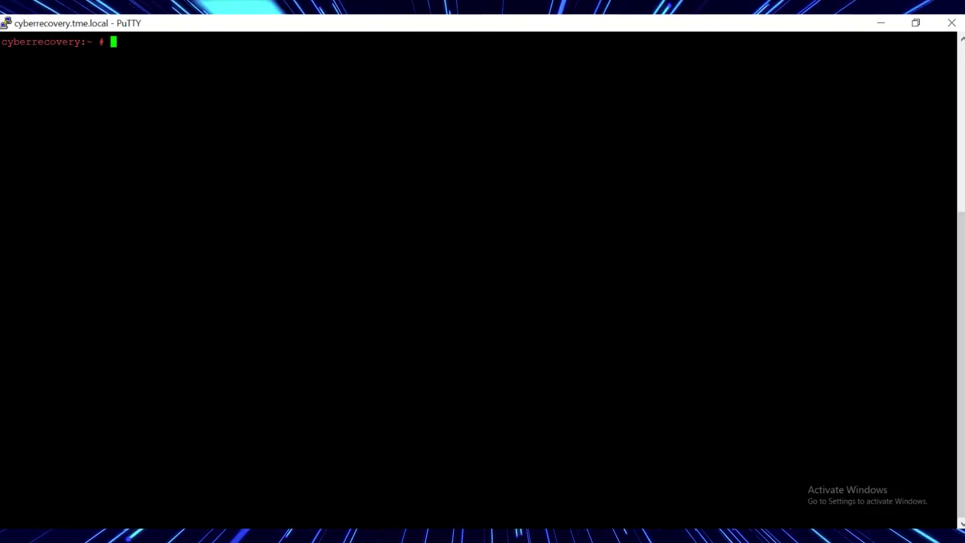
# Log in with crcli and list the copies of the Networker-Demo policy
pyautogui.write('crcli login -u crso')
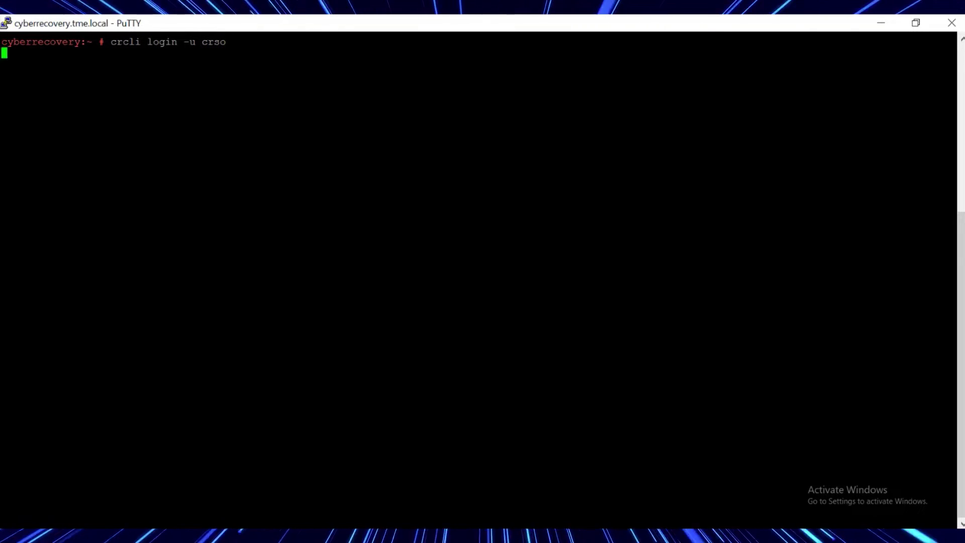
pyautogui.press('Up')
pyautogui.press('Return')
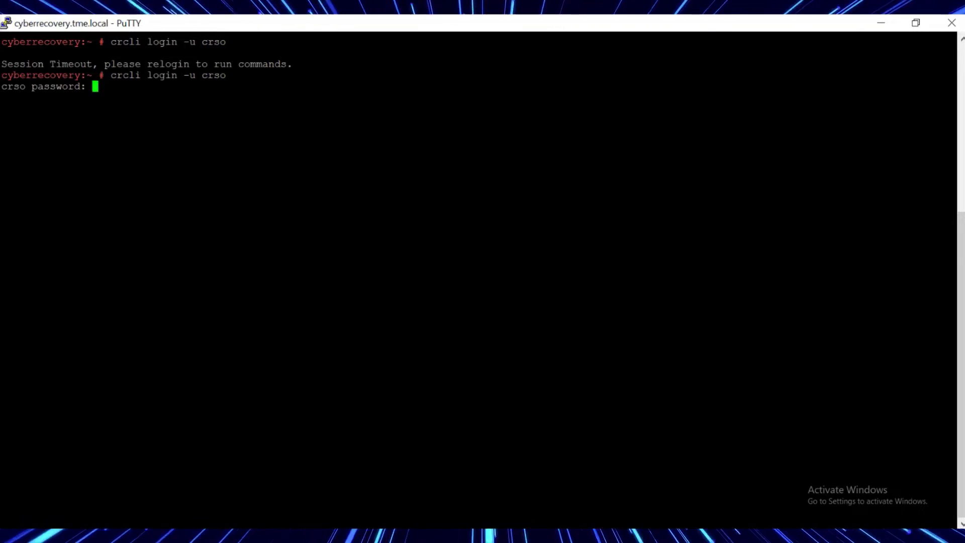
pyautogui.press('Return')
pyautogui.press('Return')
pyautogui.press('Return')
pyautogui.write('c')
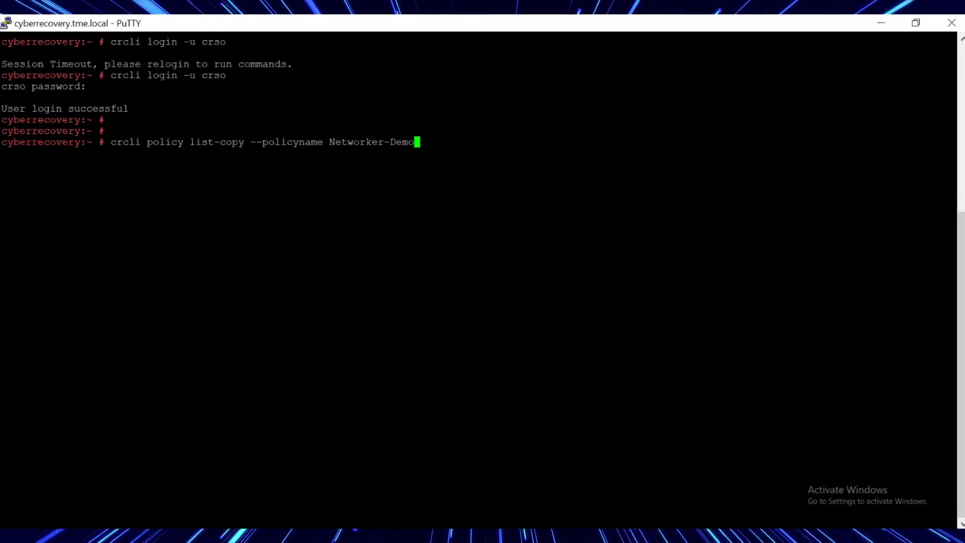
pyautogui.press('Return')
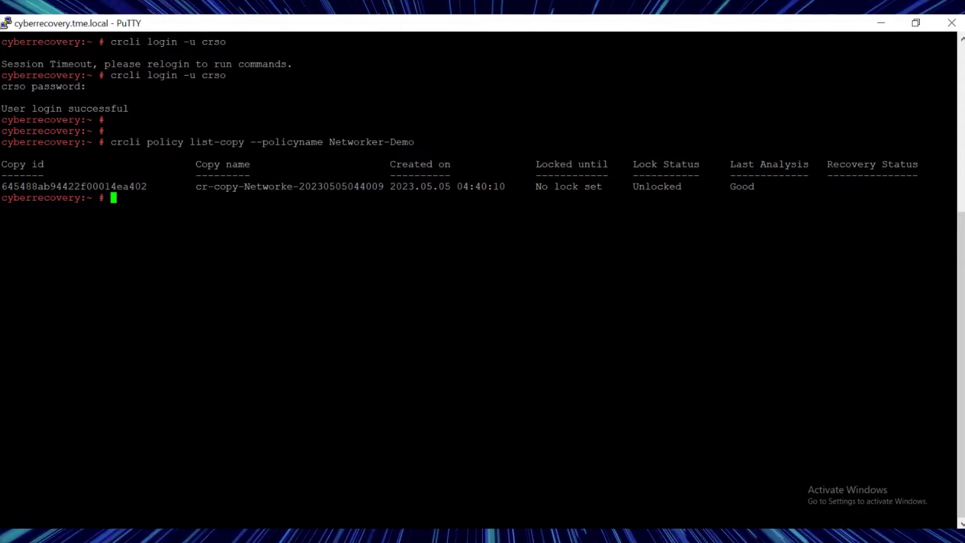
pyautogui.press('Return')
pyautogui.press('Return')
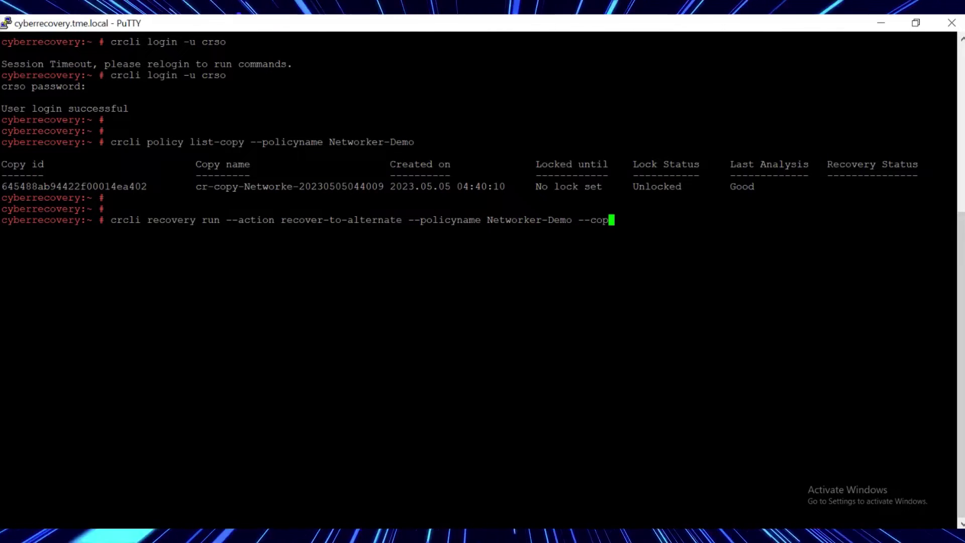
pyautogui.doubleClick(289, 186)
pyautogui.rightClick(290, 187)
pyautogui.write('--')
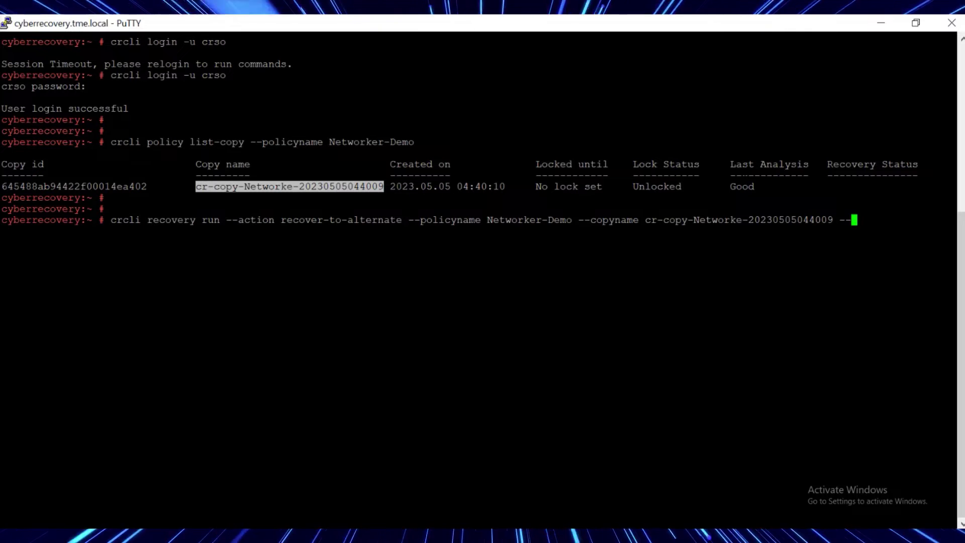
pyautogui.write('recoveryMtree /data/coll')
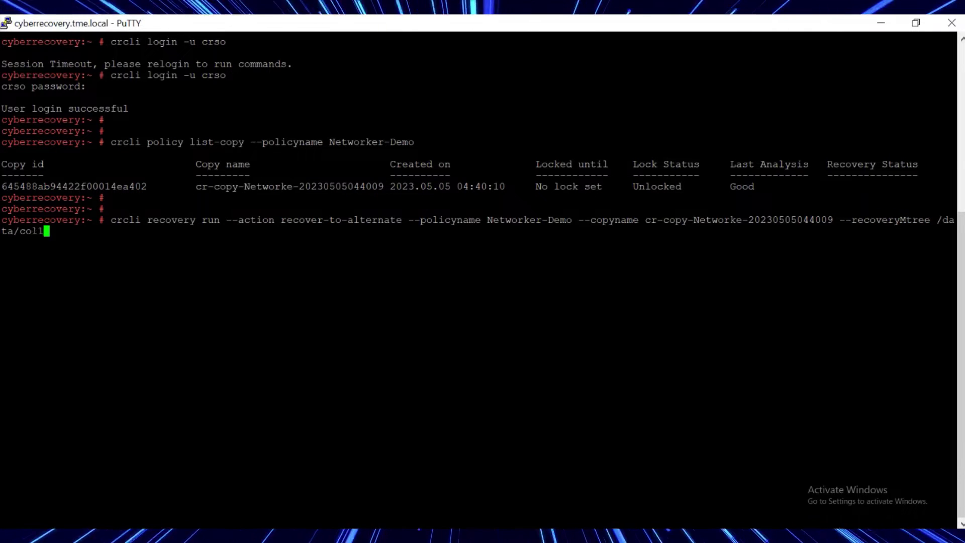
pyautogui.write('/nve-restore-vault ')
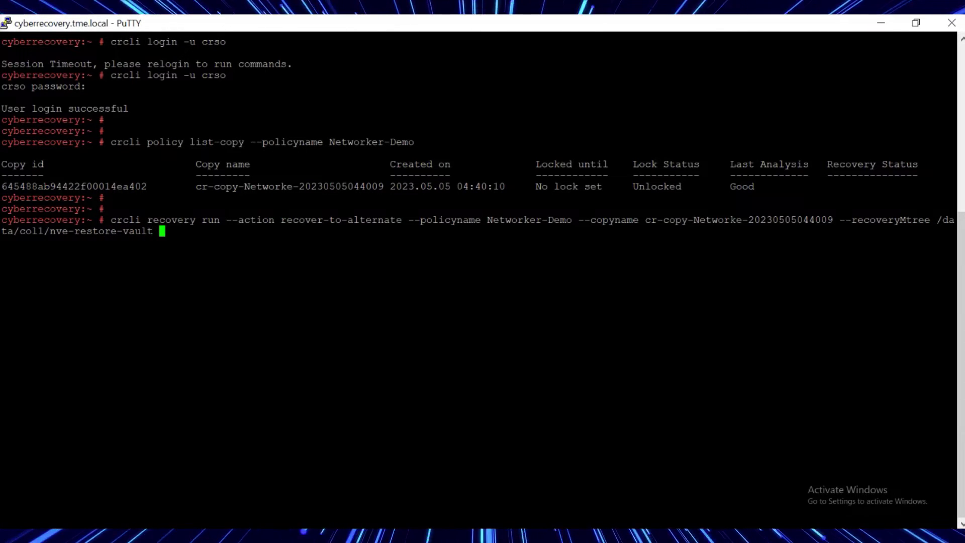
pyautogui.write('--ethernetP')
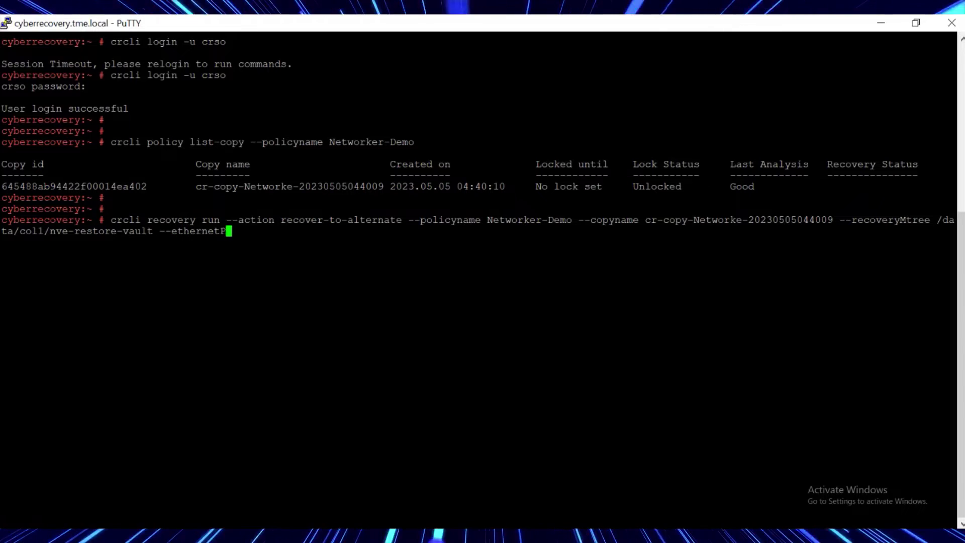
pyautogui.write('ort ethV1 --watch 10')
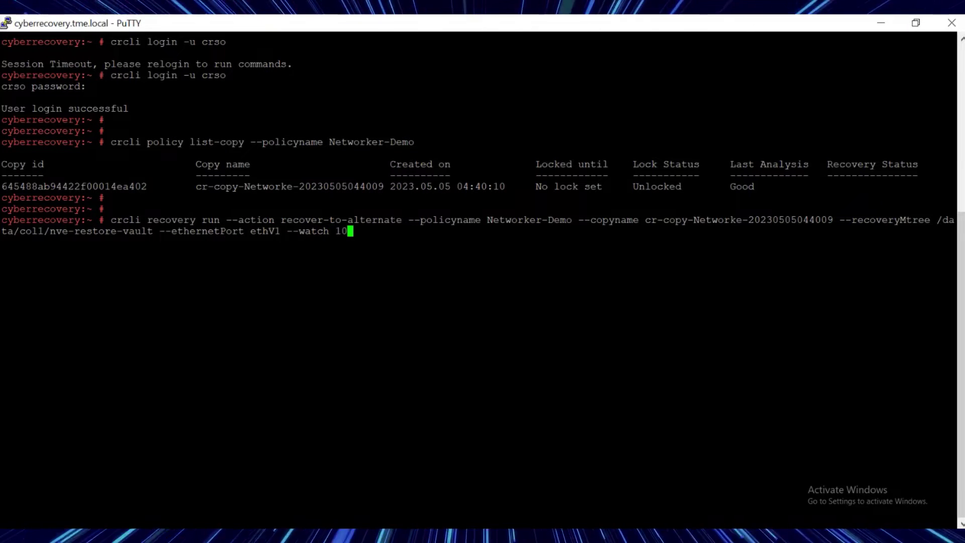
pyautogui.press('Return')
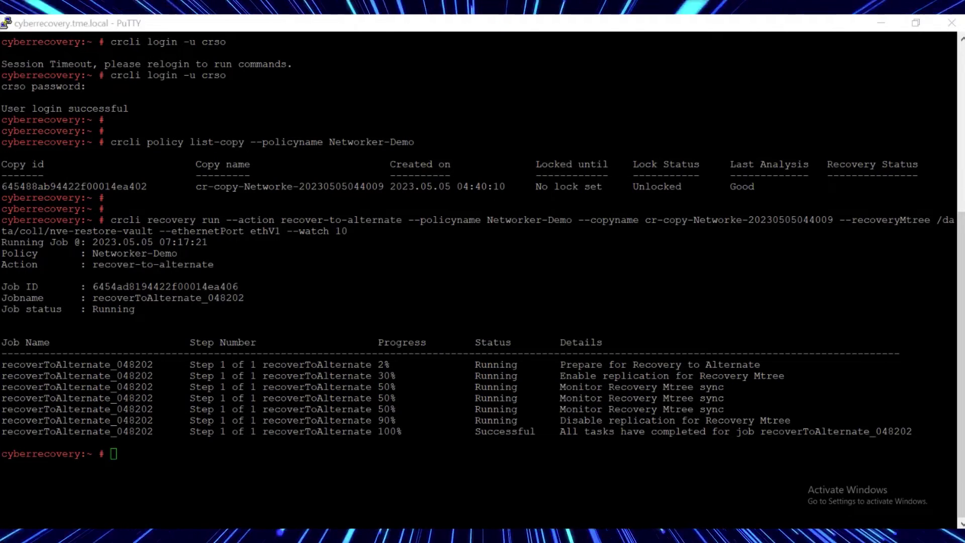
# On ddveprod, list MTrees and create /data/coll/nve-restore-production-final
pyautogui.moveTo(491, 532)
pyautogui.click(479, 466)
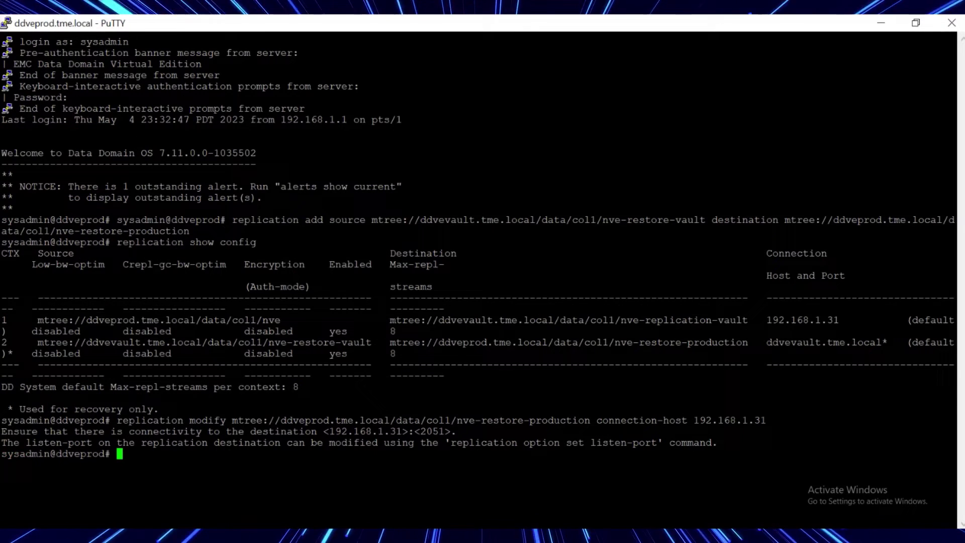
pyautogui.write('mtr')
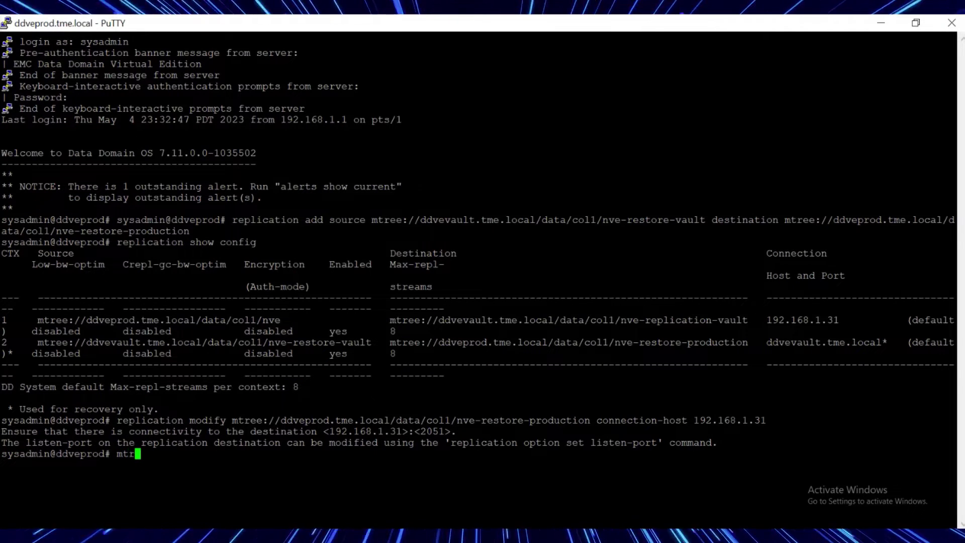
pyautogui.write('ee list')
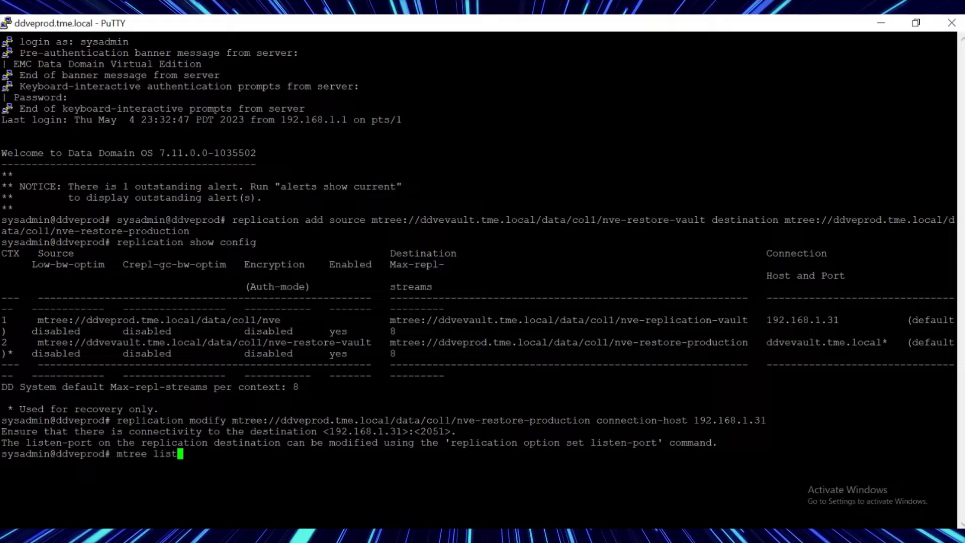
pyautogui.press('Return')
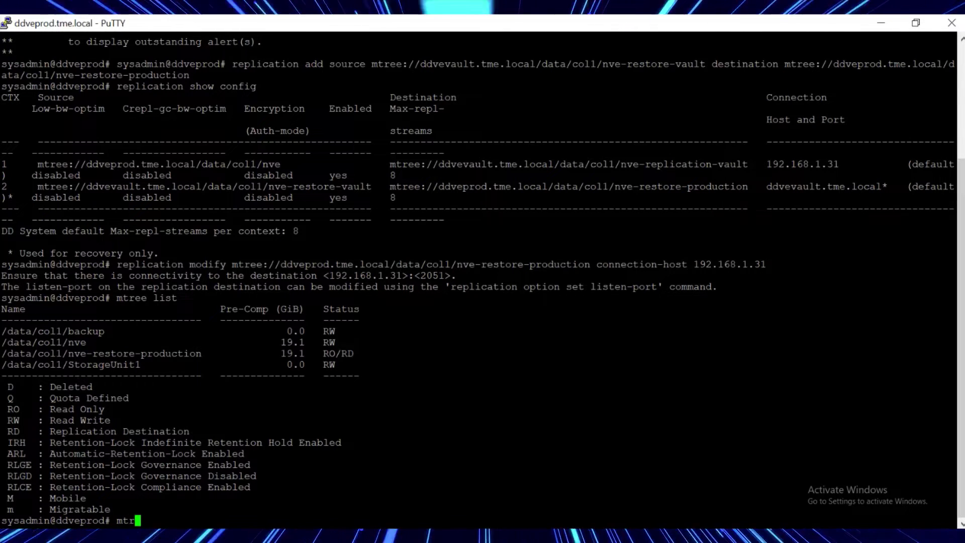
pyautogui.write('ee create /data/col1/nve-restore-production-final')
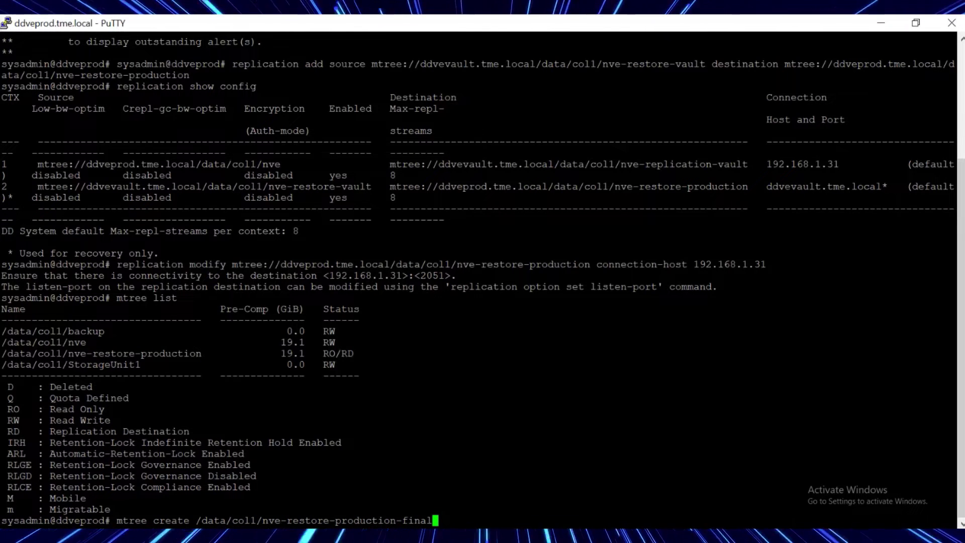
pyautogui.press('Return')
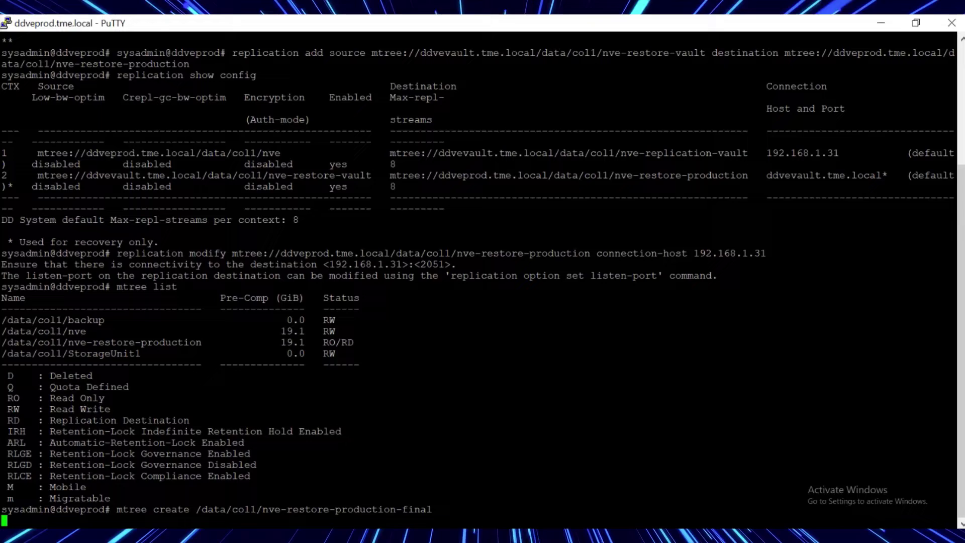
pyautogui.press('Return')
pyautogui.press('Return')
pyautogui.write('fil')
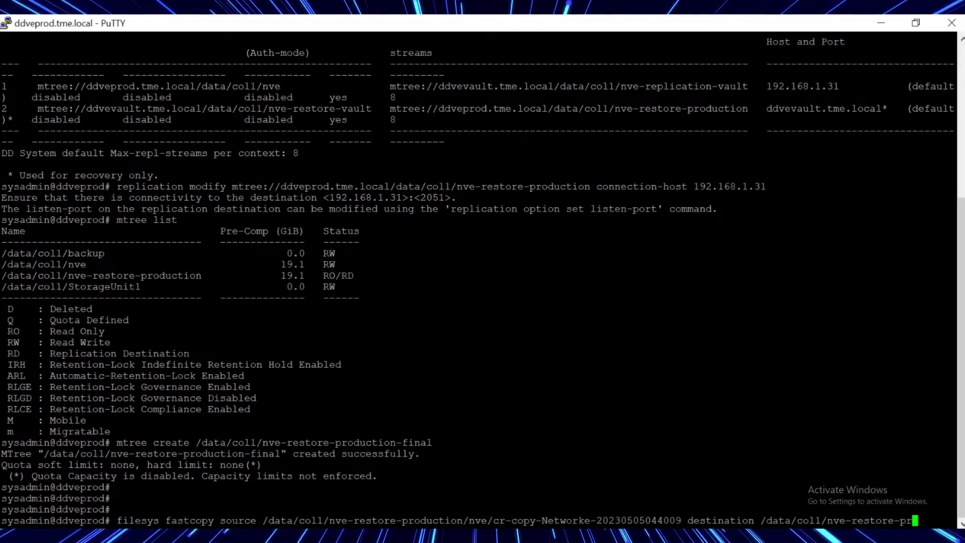
pyautogui.write('ion-final')
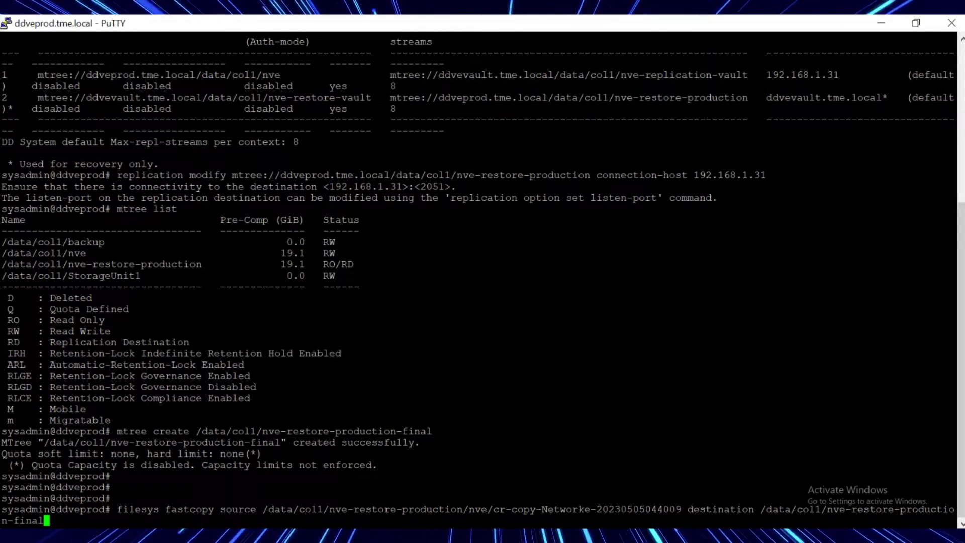
pyautogui.press('Return')
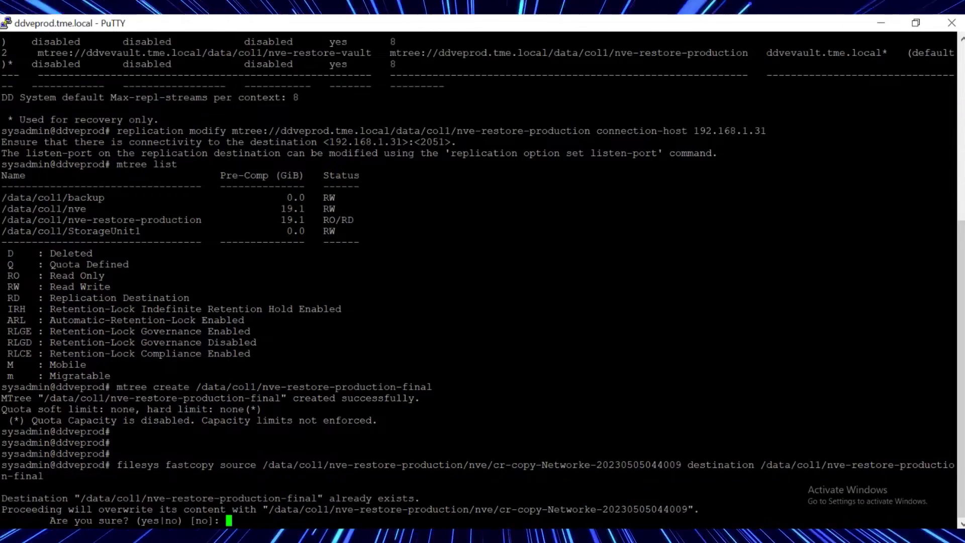
pyautogui.write('yes')
pyautogui.press('Return')
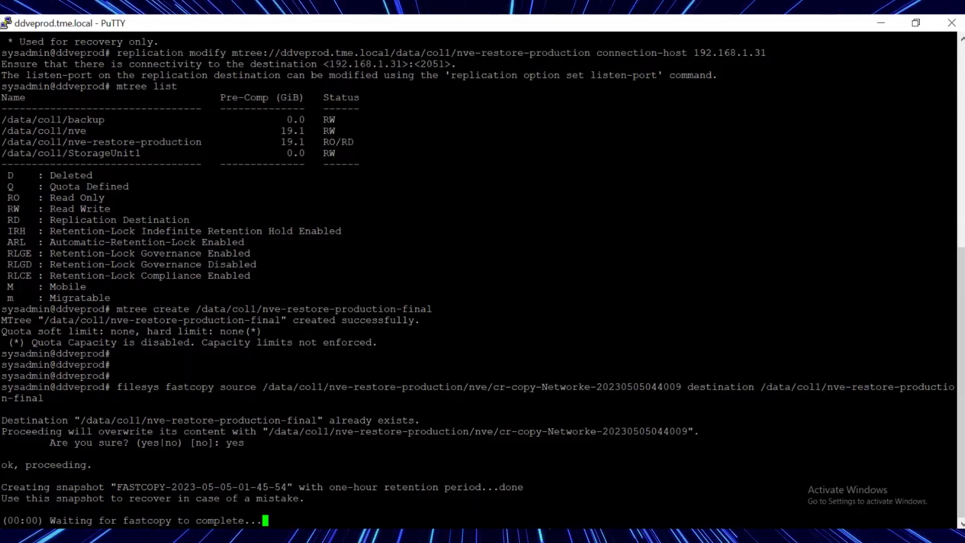
pyautogui.press('Return')
pyautogui.press('Return')
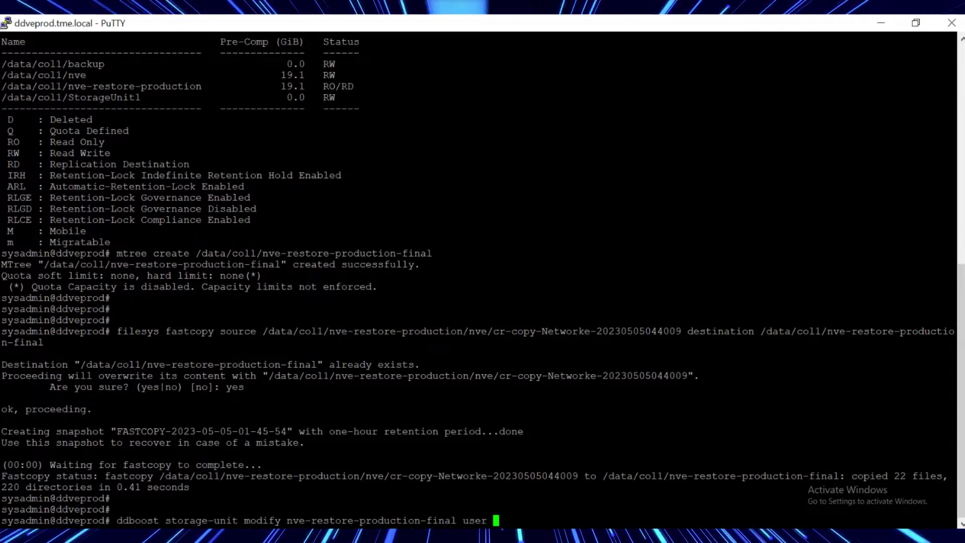
# Assign the nve-restore-production-final storage unit to the DD Boost user, confirming with yes
pyautogui.press('Return')
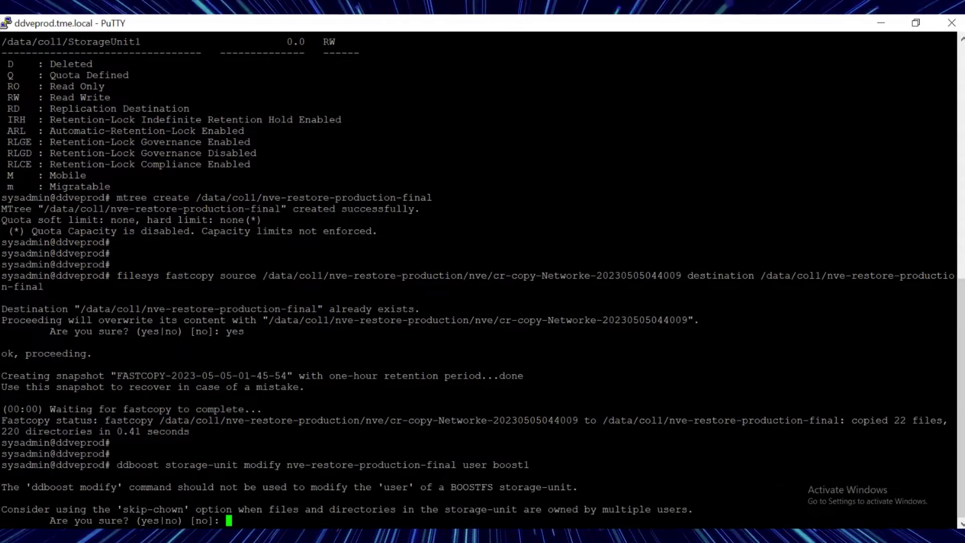
pyautogui.write('yes')
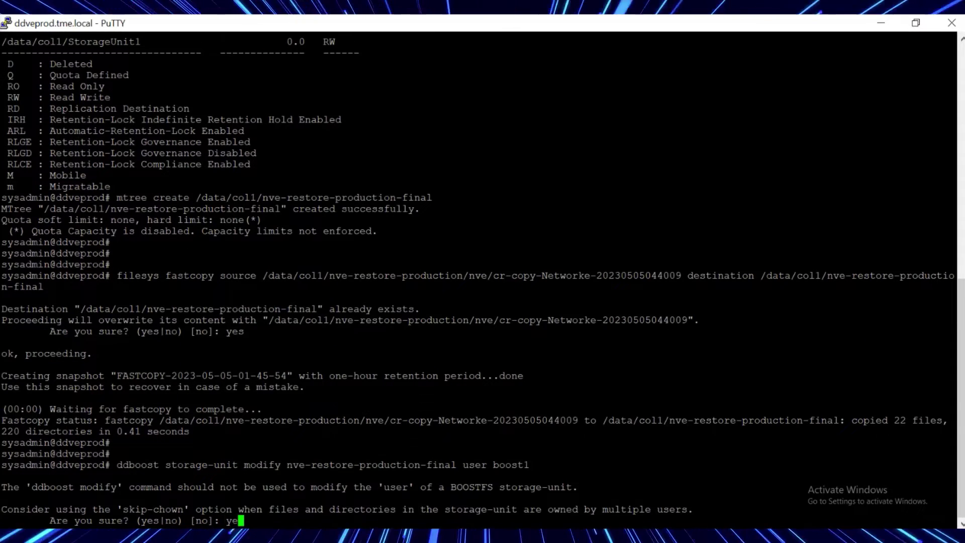
pyautogui.press('Return')
pyautogui.press('Return')
pyautogui.press('Return')
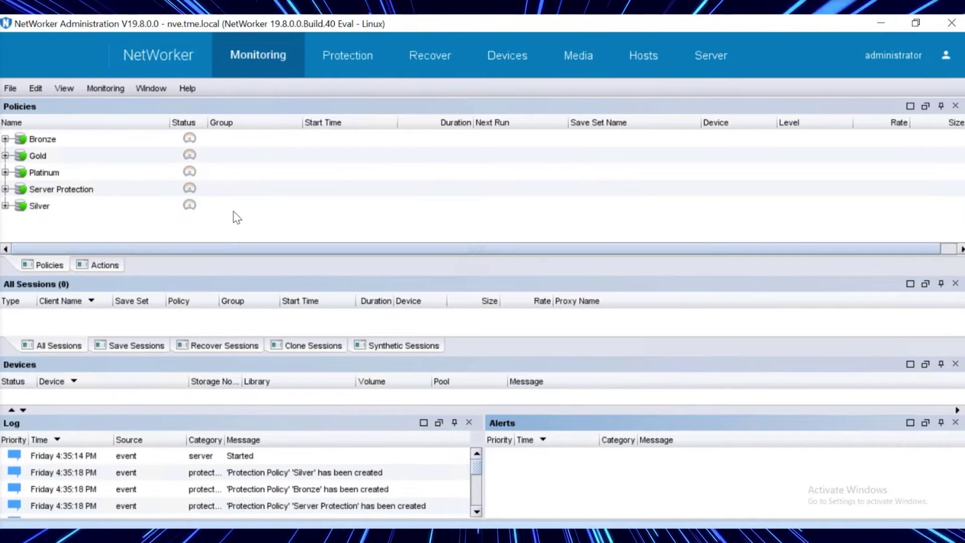
# Start the new-device wizard from the Devices node on the Devices page
pyautogui.click(486, 54)
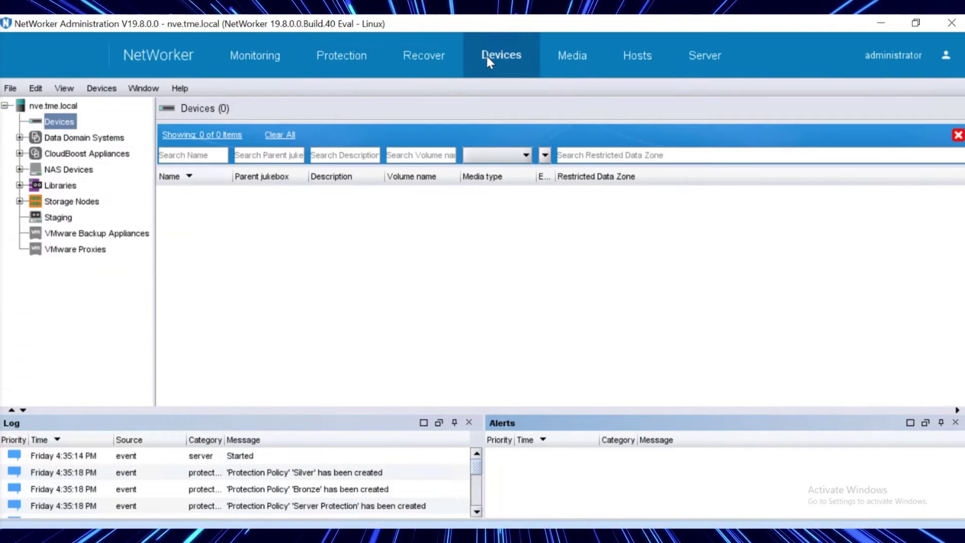
pyautogui.rightClick(60, 122)
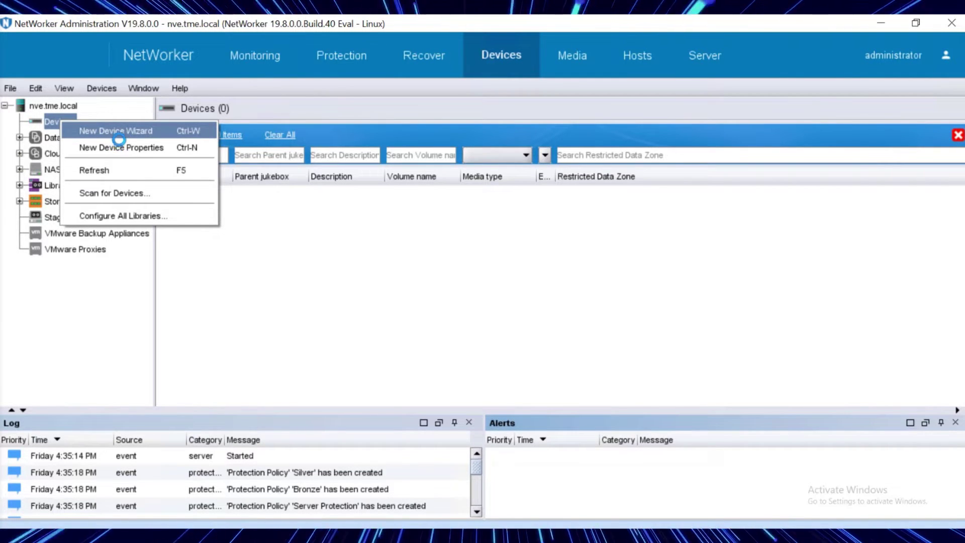
pyautogui.click(124, 133)
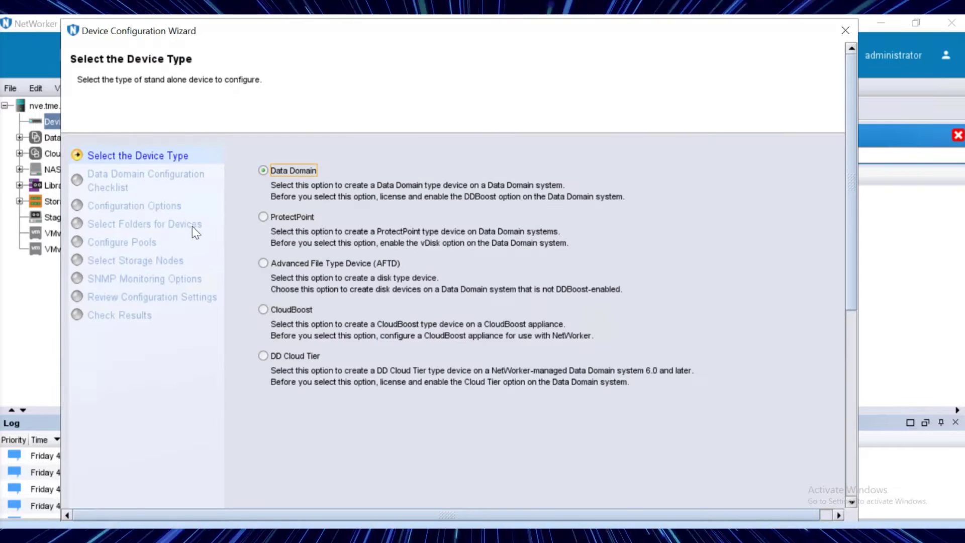
# Get past the checklist and enter Data Domain system ddveprod.tme.local with its DD Boost credentials
pyautogui.click(854, 487)
pyautogui.click(794, 496)
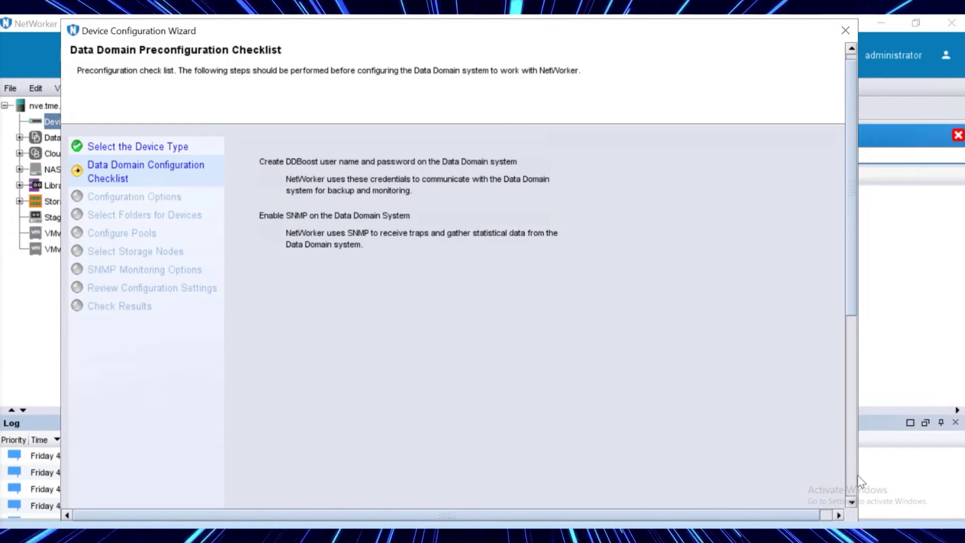
pyautogui.click(849, 481)
pyautogui.click(793, 495)
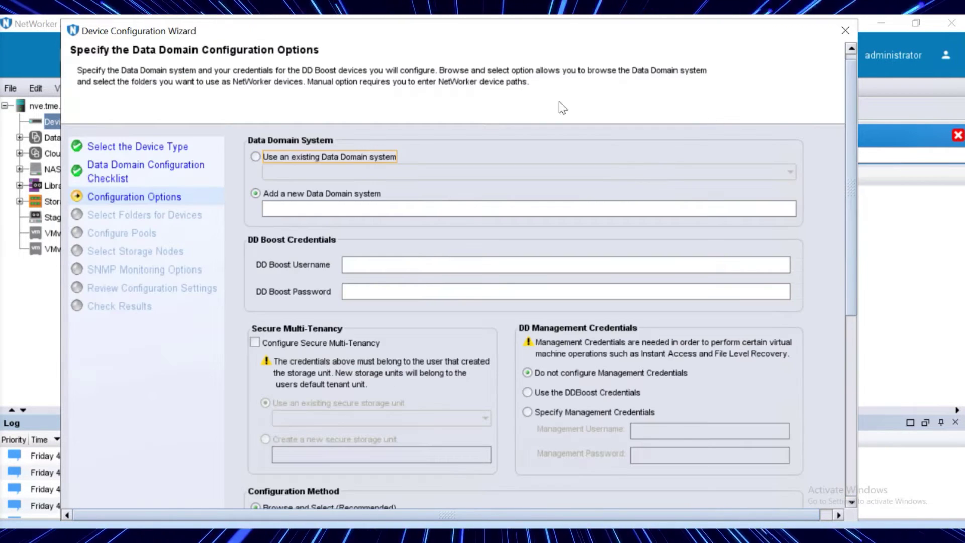
pyautogui.click(297, 208)
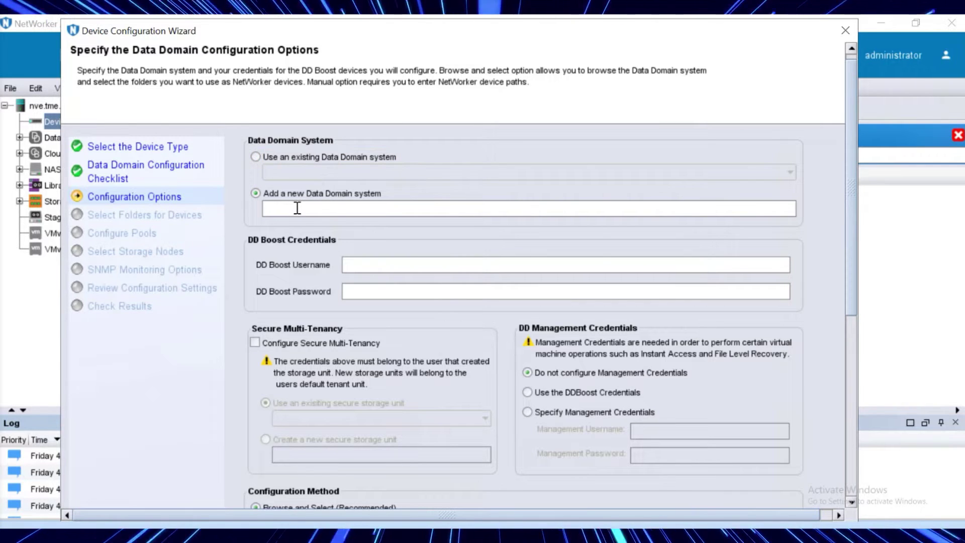
pyautogui.write('ddveprod.tme.local')
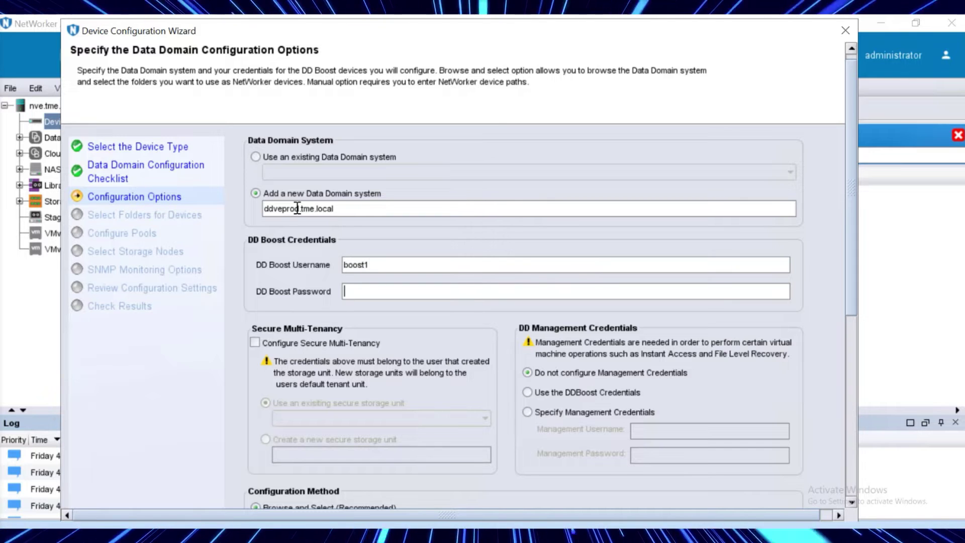
pyautogui.write('•')
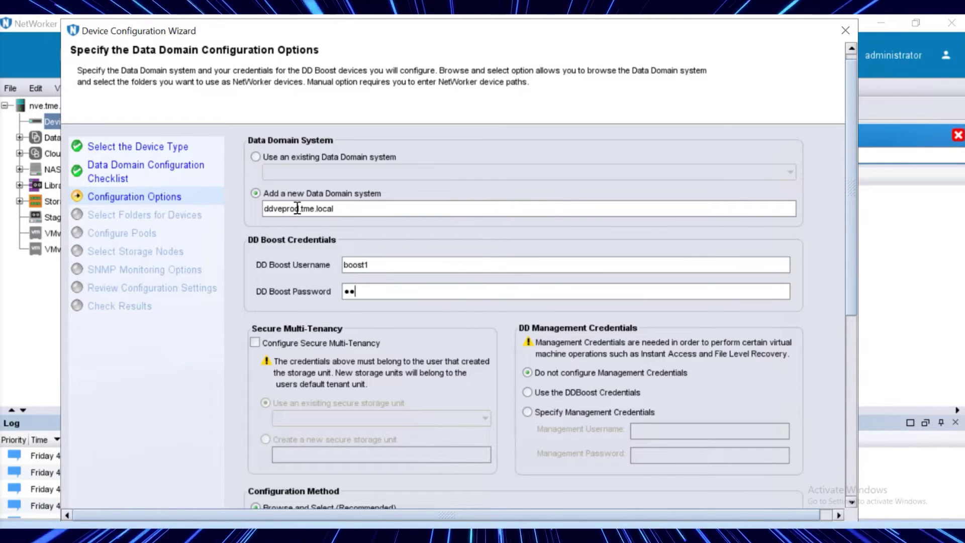
pyautogui.write('•')
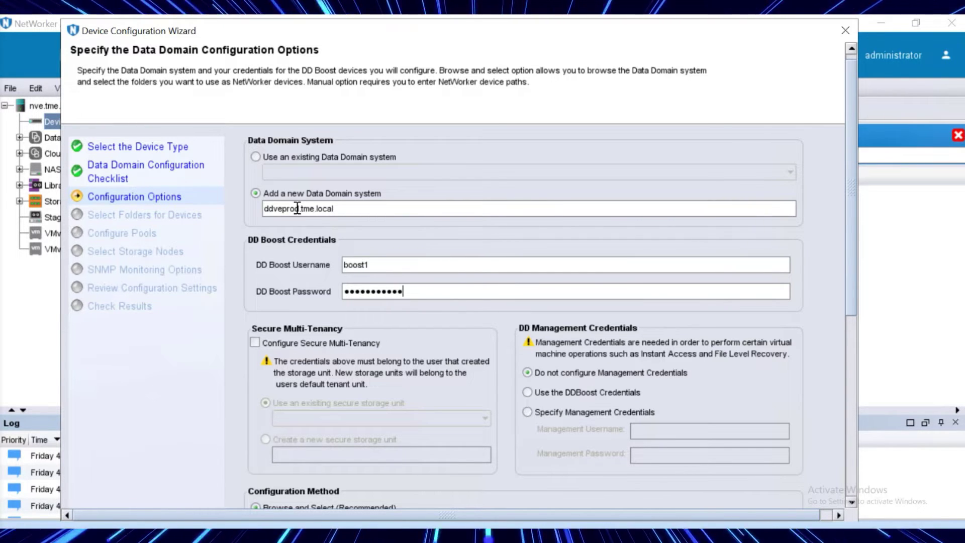
# Enable Secure Multi-Tenancy and select storage unit nve-restore-production-final
pyautogui.click(256, 343)
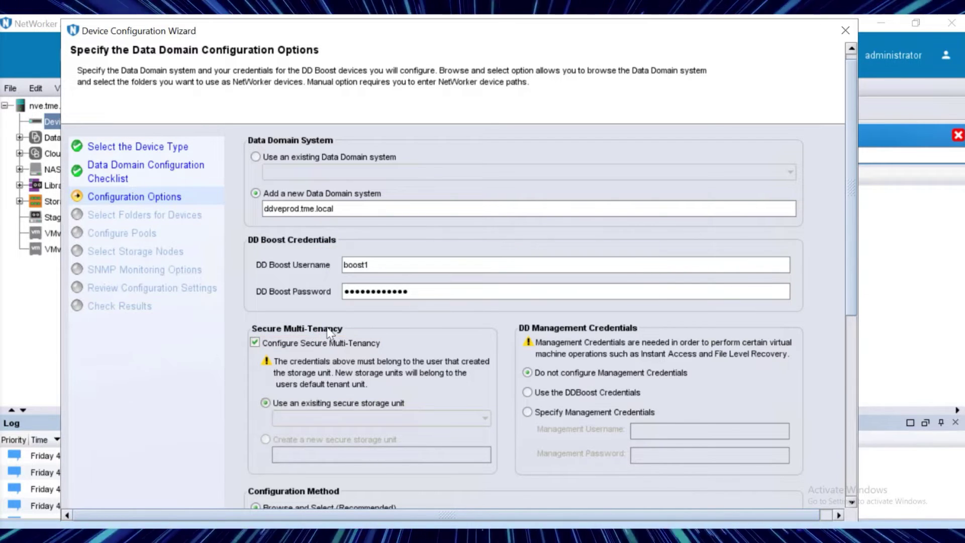
pyautogui.click(484, 419)
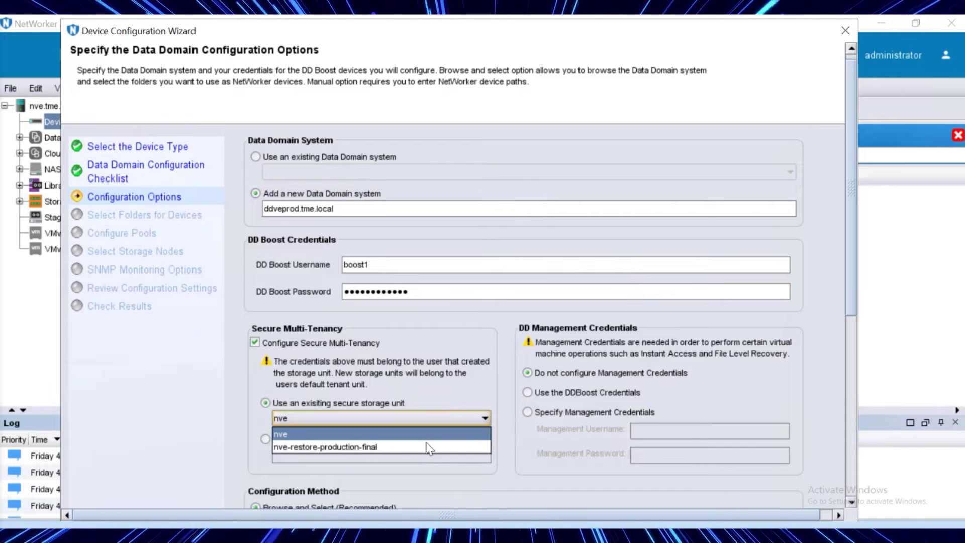
pyautogui.click(390, 448)
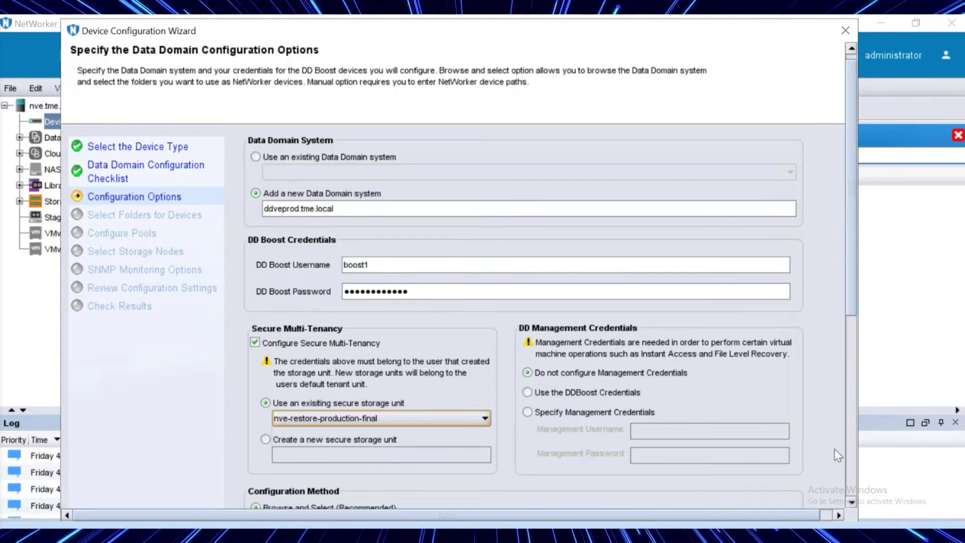
pyautogui.moveTo(852, 306); pyautogui.dragTo(846, 490)
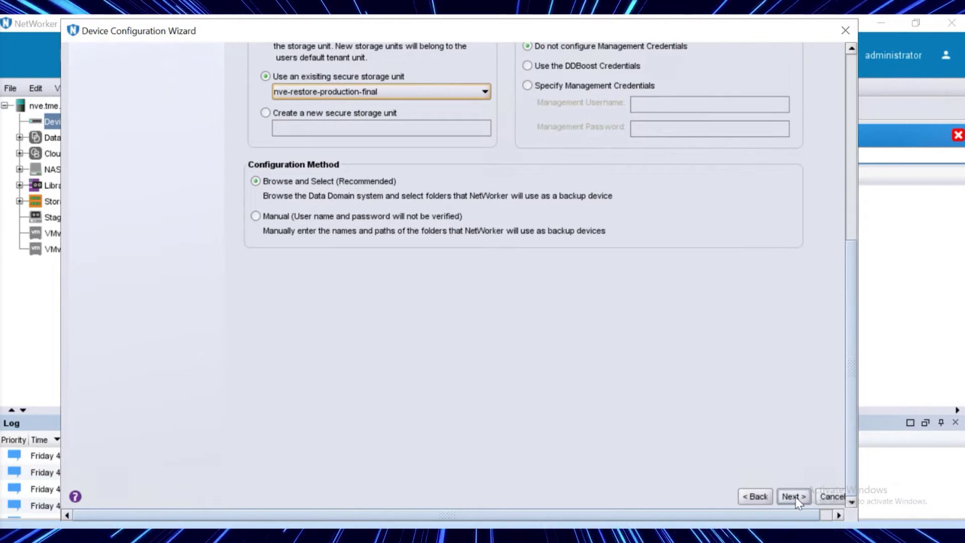
pyautogui.click(794, 497)
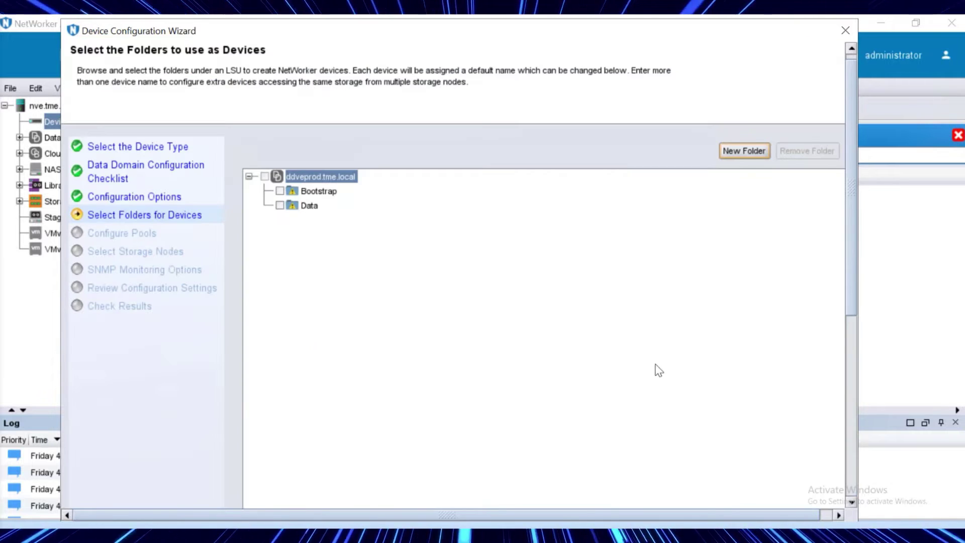
# Select the Bootstrap and Data folders as the new devices
pyautogui.click(280, 191)
pyautogui.scroll(-2, 280, 195)
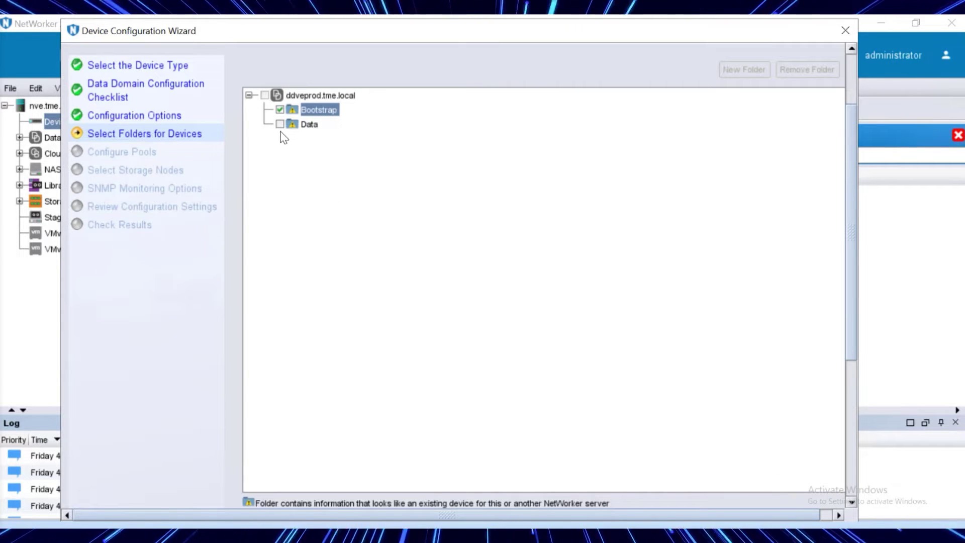
pyautogui.click(280, 124)
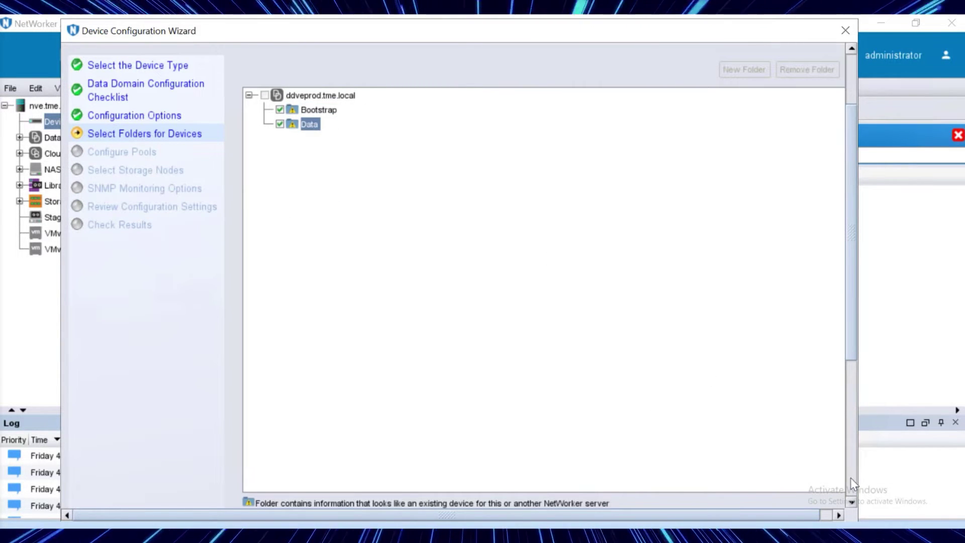
pyautogui.scroll(-5, 851, 477)
pyautogui.click(793, 496)
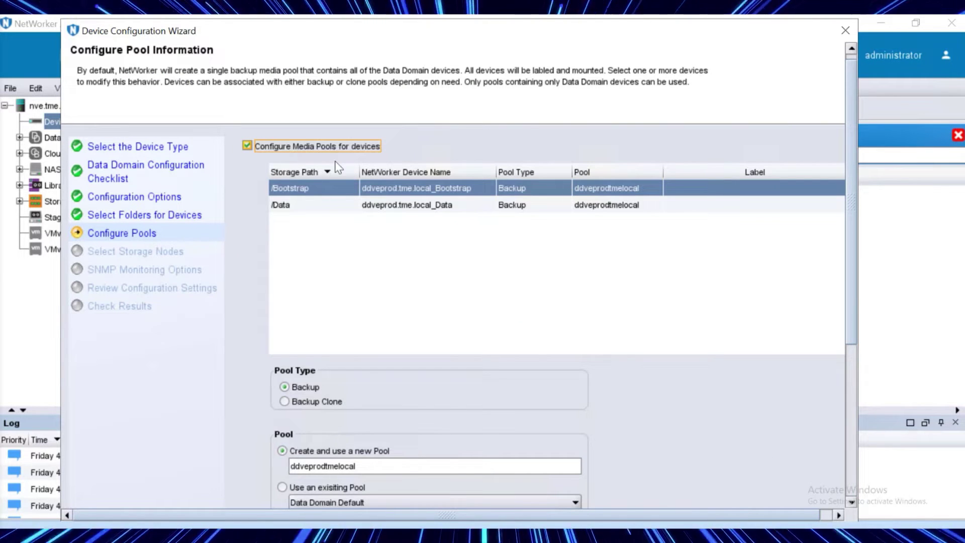
# Turn off media pool configuration and keep storage node nve.tme.local
pyautogui.click(247, 146)
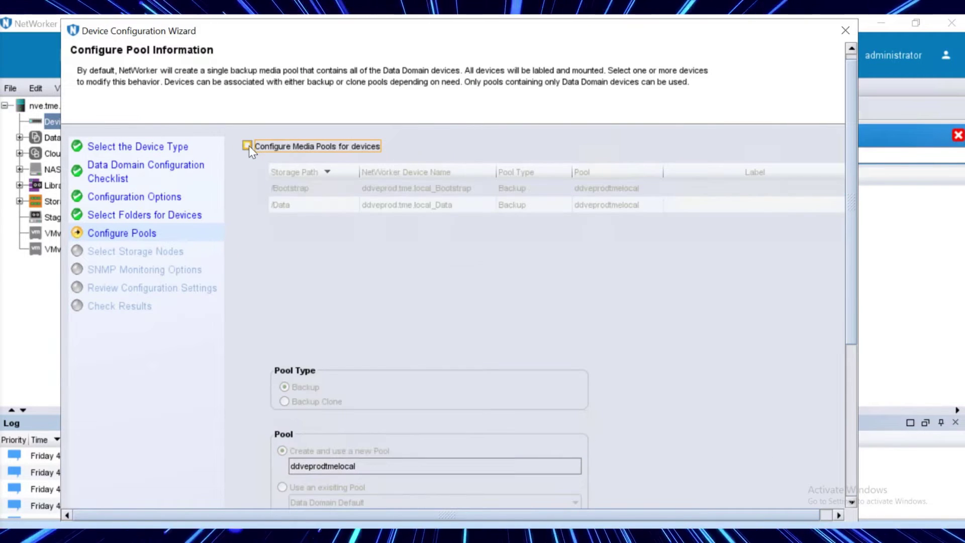
pyautogui.scroll(-5, 855, 402)
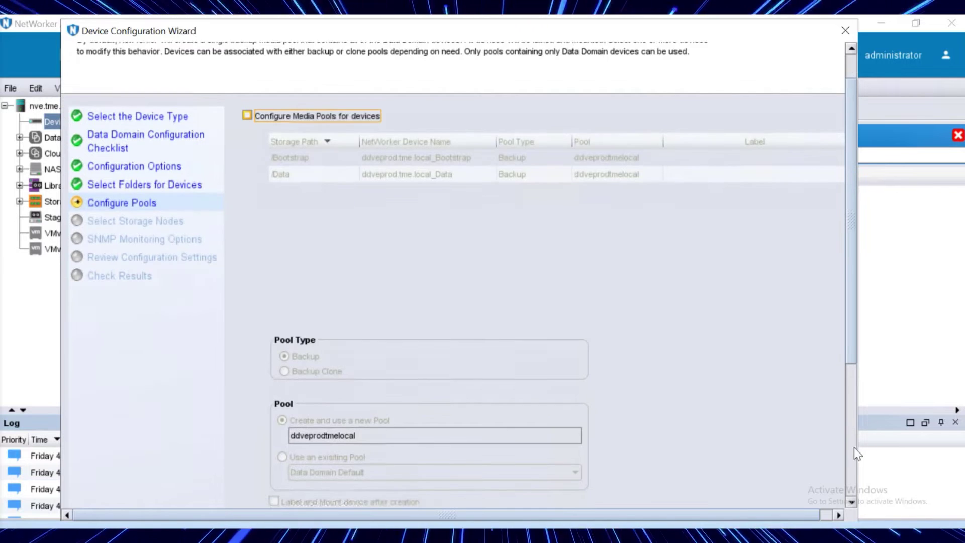
pyautogui.scroll(-6, 852, 455)
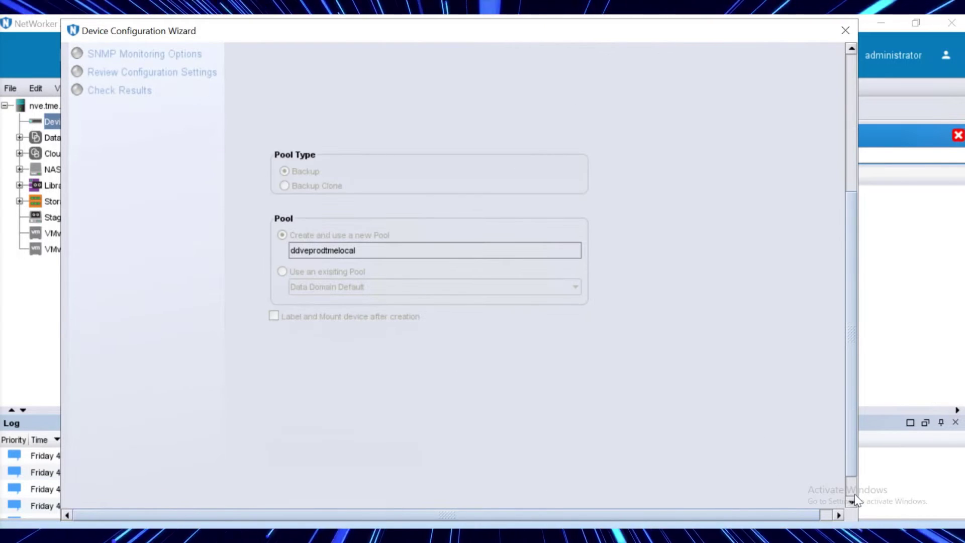
pyautogui.click(793, 496)
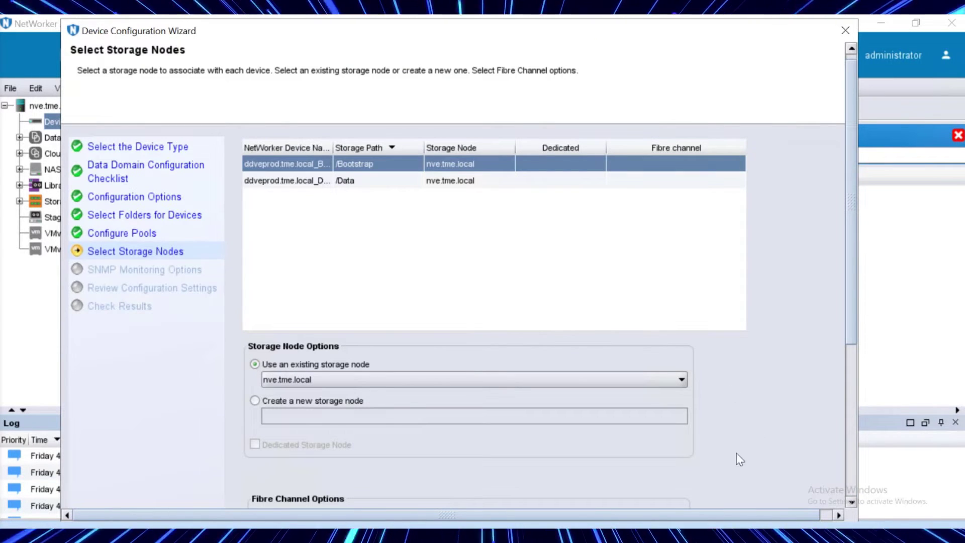
pyautogui.scroll(-10, 849, 479)
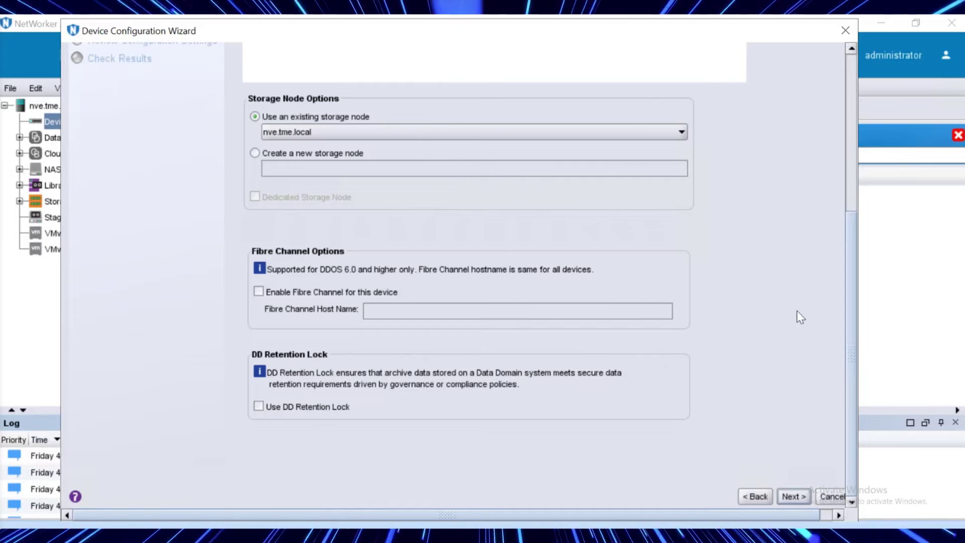
# Disable SNMP trap events and usage information gathering for the devices
pyautogui.click(797, 492)
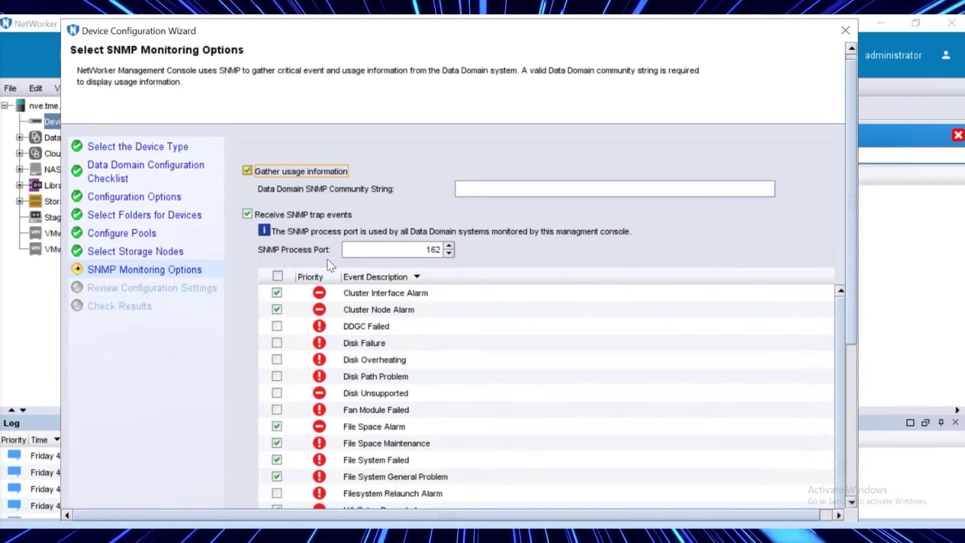
pyautogui.click(248, 211)
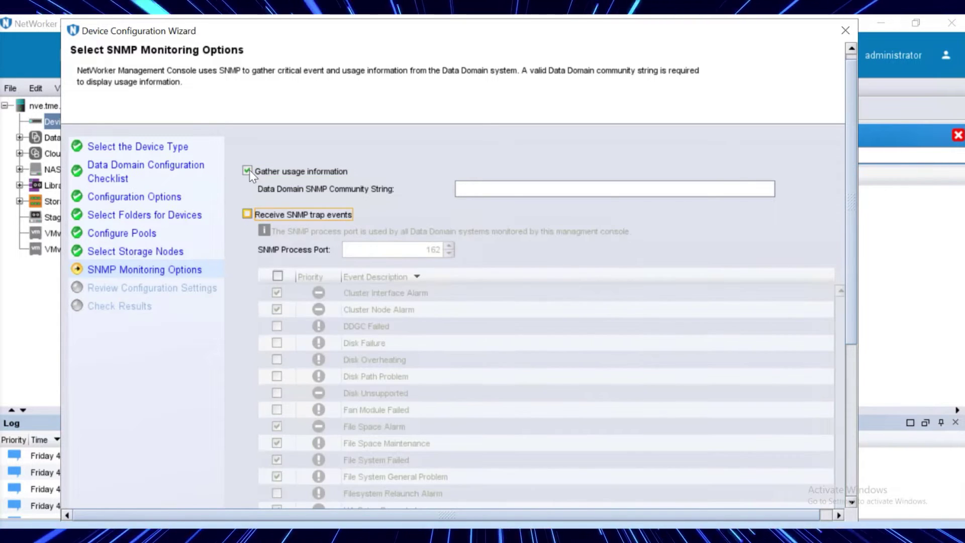
pyautogui.click(247, 170)
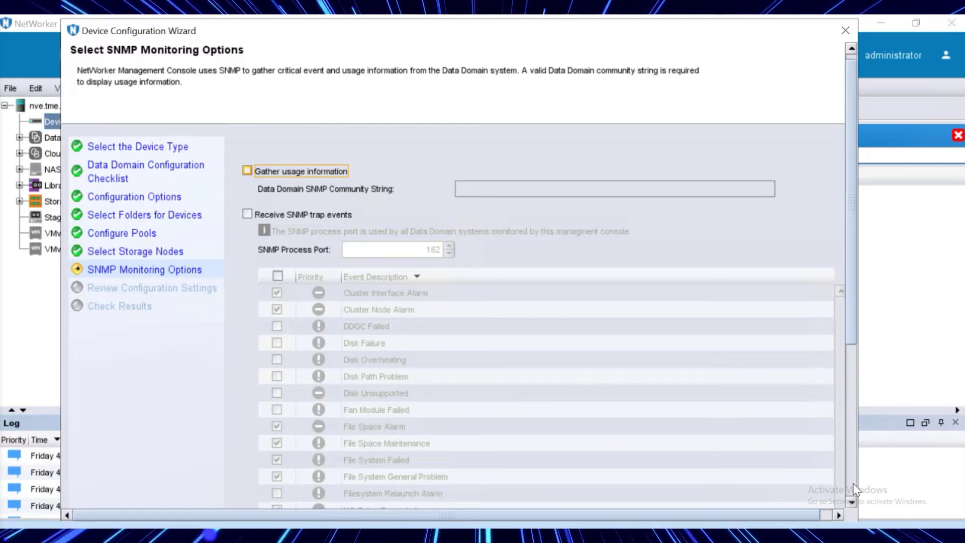
pyautogui.scroll(-5, 849, 486)
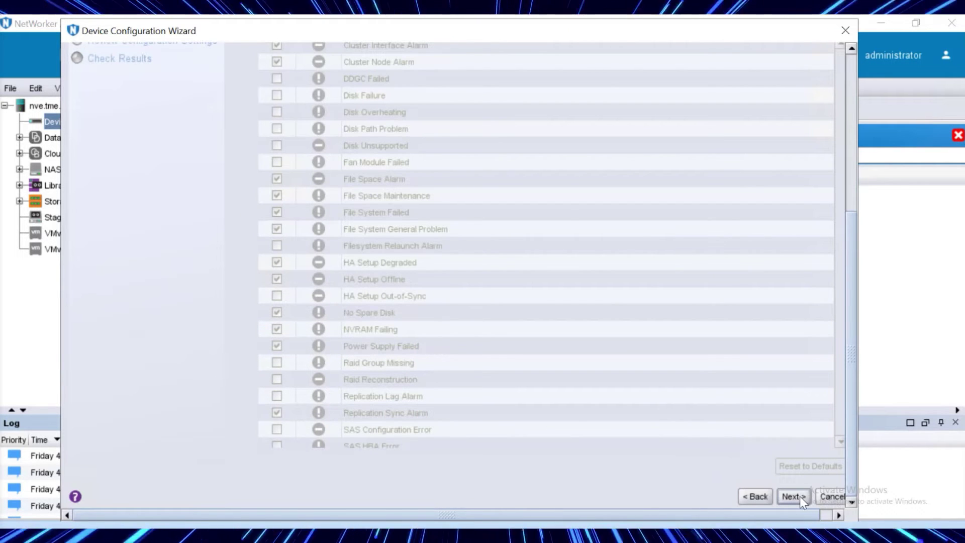
# Create the ddveprod.tme.local_Bootstrap and _Data devices and finish the wizard
pyautogui.click(801, 496)
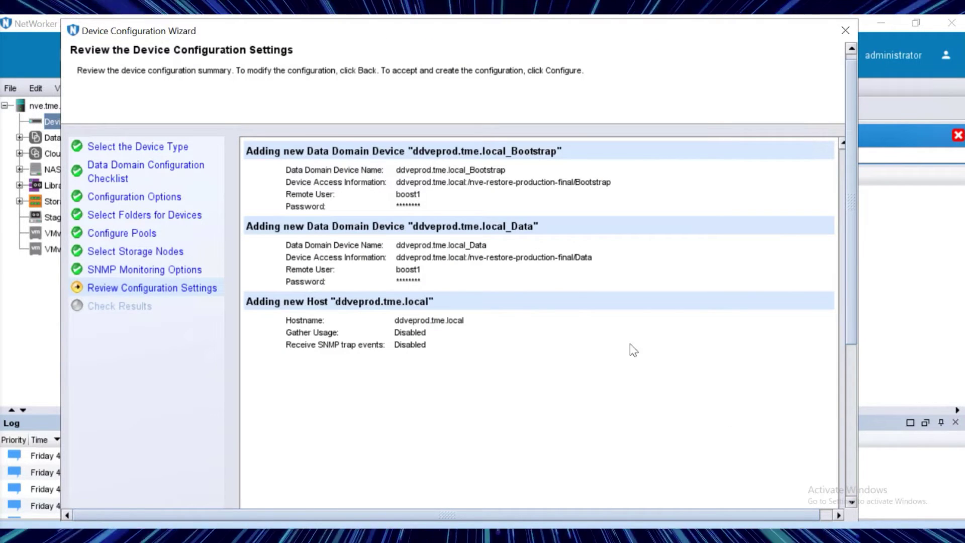
pyautogui.scroll(-5, 852, 478)
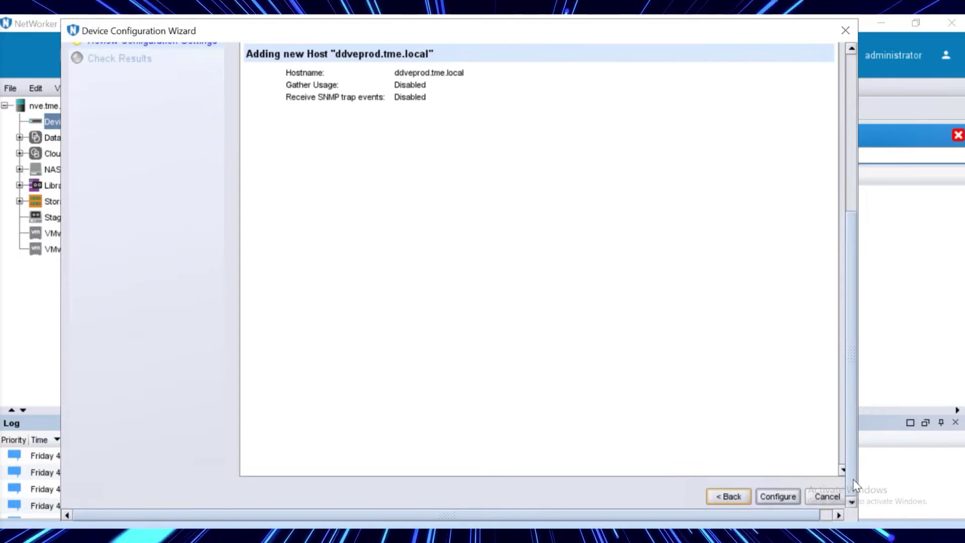
pyautogui.click(777, 496)
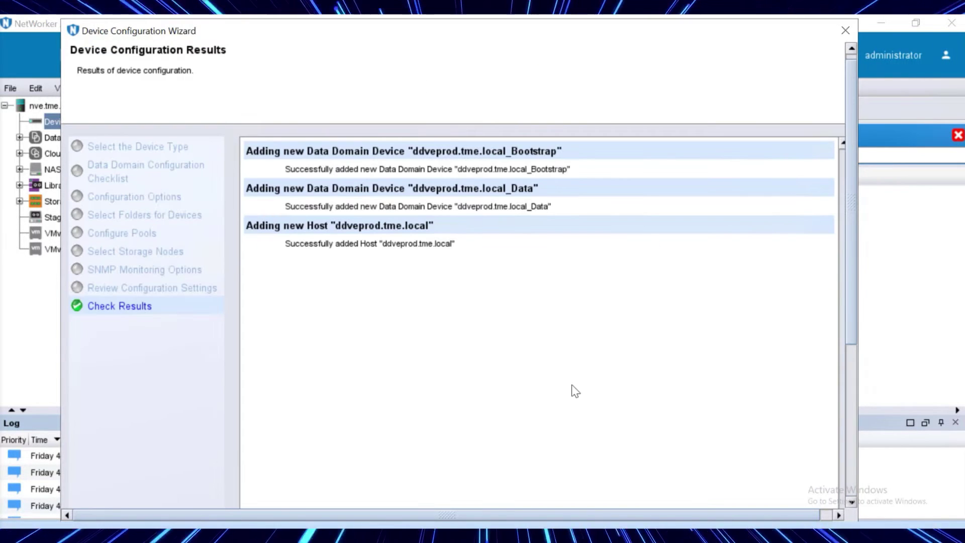
pyautogui.scroll(-5, 852, 478)
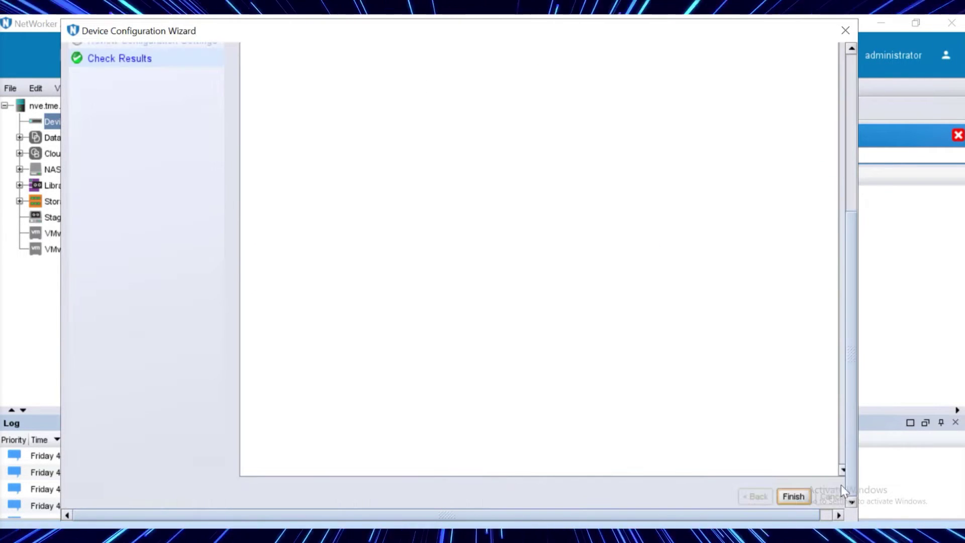
pyautogui.click(794, 497)
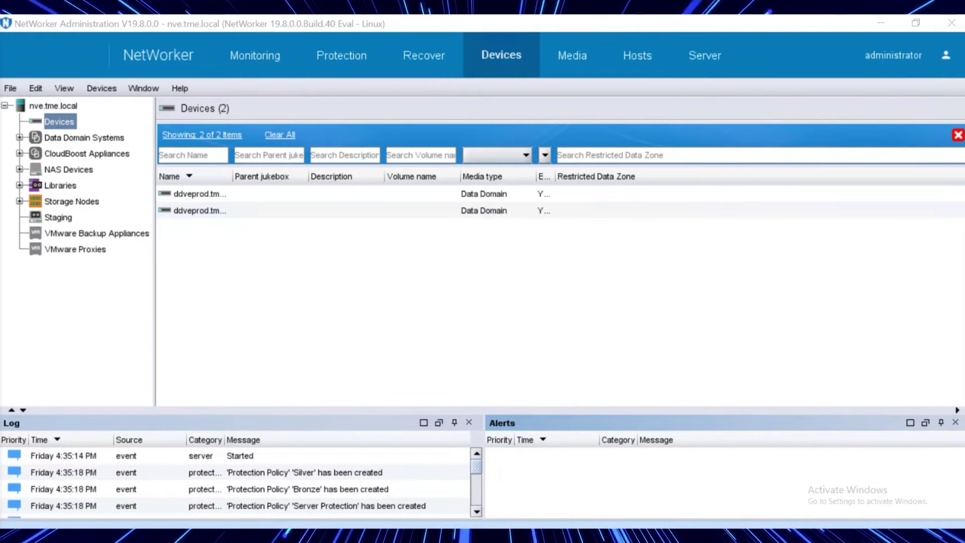
pyautogui.click(750, 471)
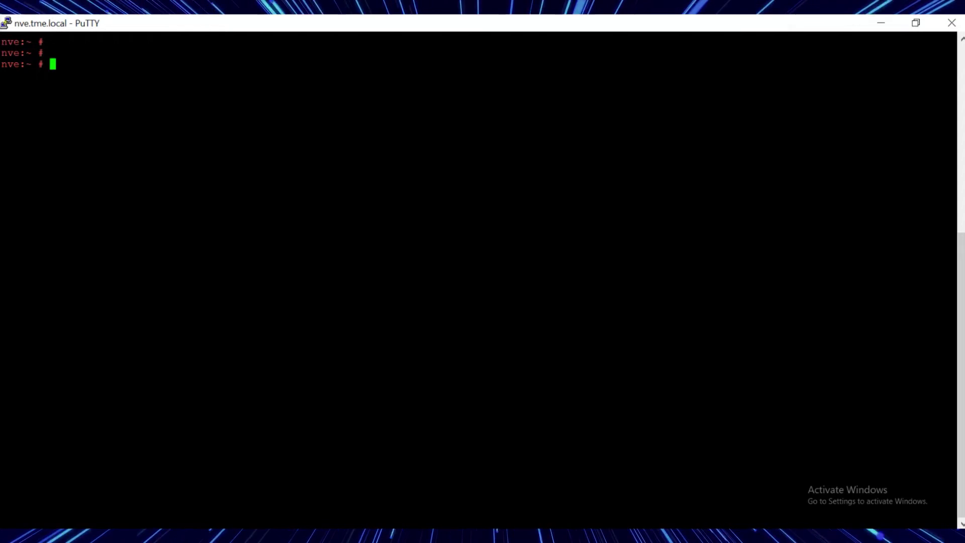
# Run nsrmm to list the devices and copy the ddveprod.tme.local_Bootstrap device name
pyautogui.write('nsrmm')
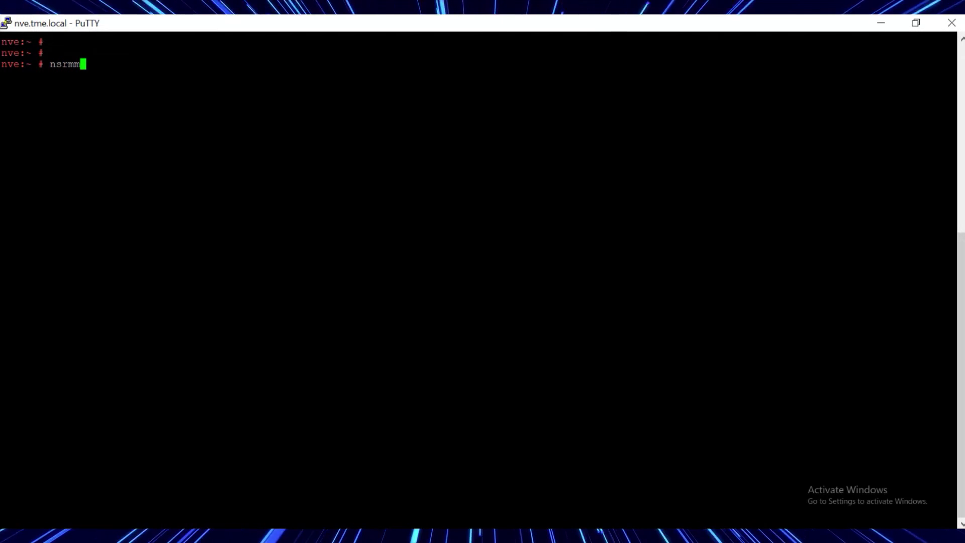
pyautogui.press('Return')
pyautogui.doubleClick(326, 75)
pyautogui.hotkey('ctrl', 'c')
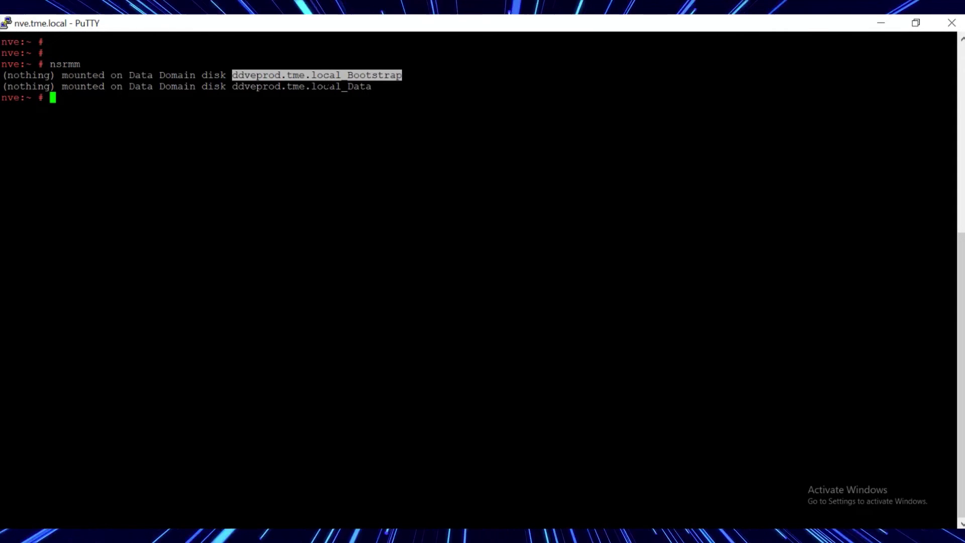
pyautogui.click(326, 75)
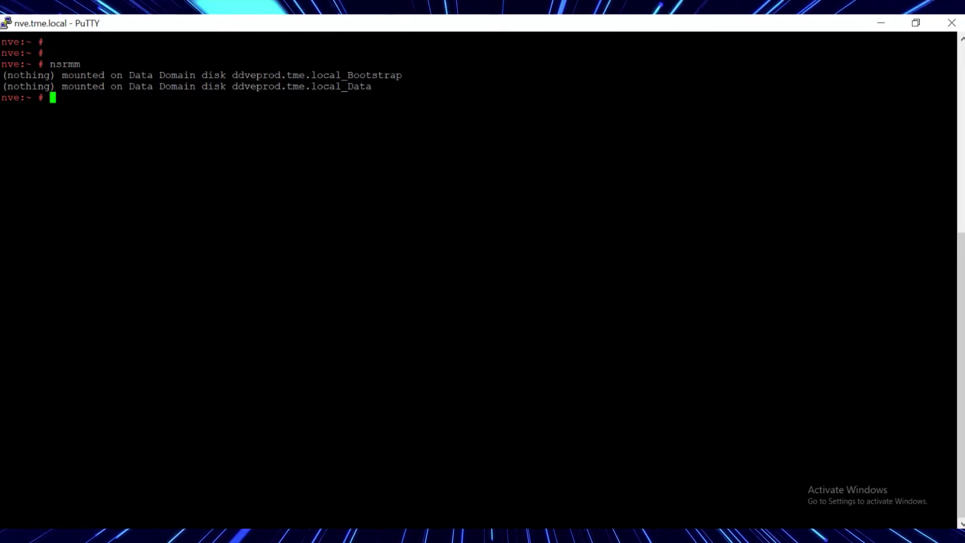
pyautogui.write('scanner -B')
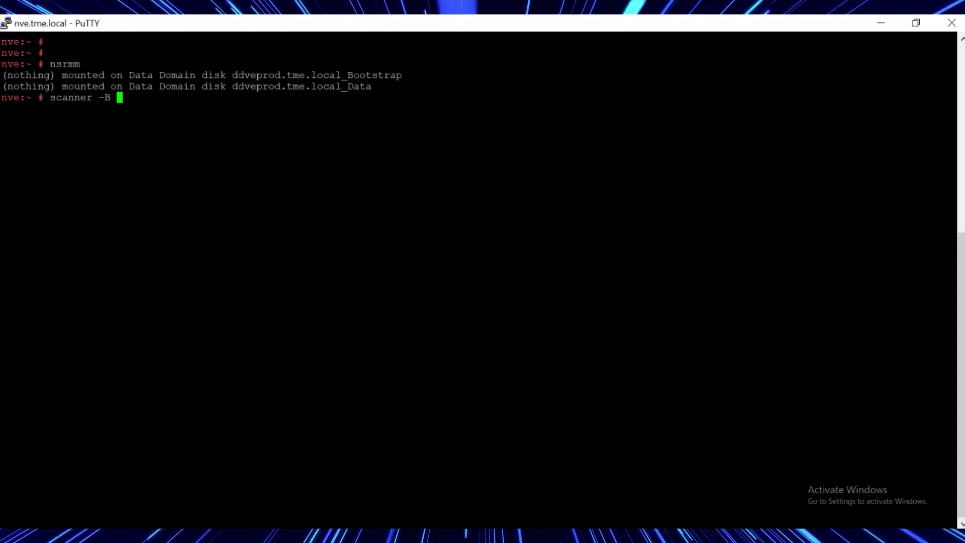
pyautogui.press('shift+Insert')
pyautogui.press('Return')
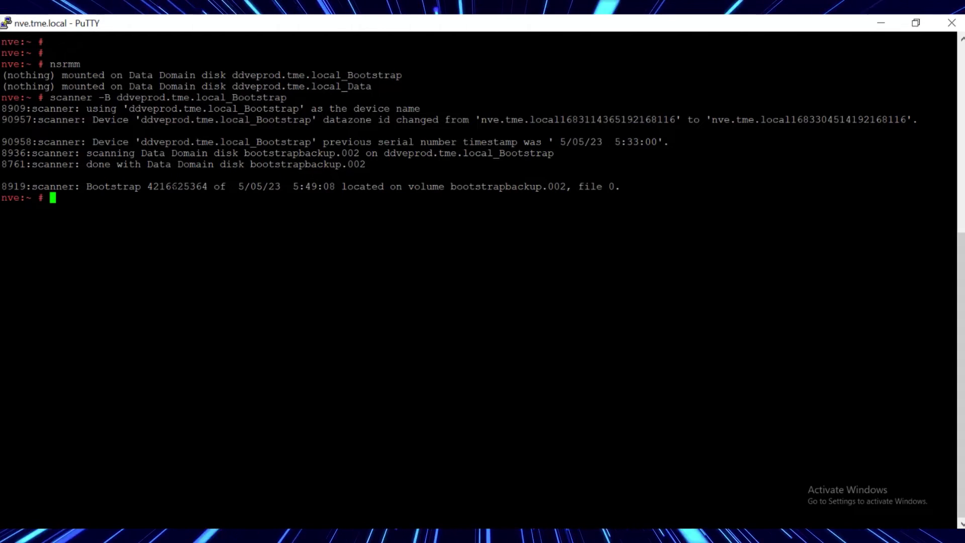
pyautogui.press('Return')
pyautogui.press('Return')
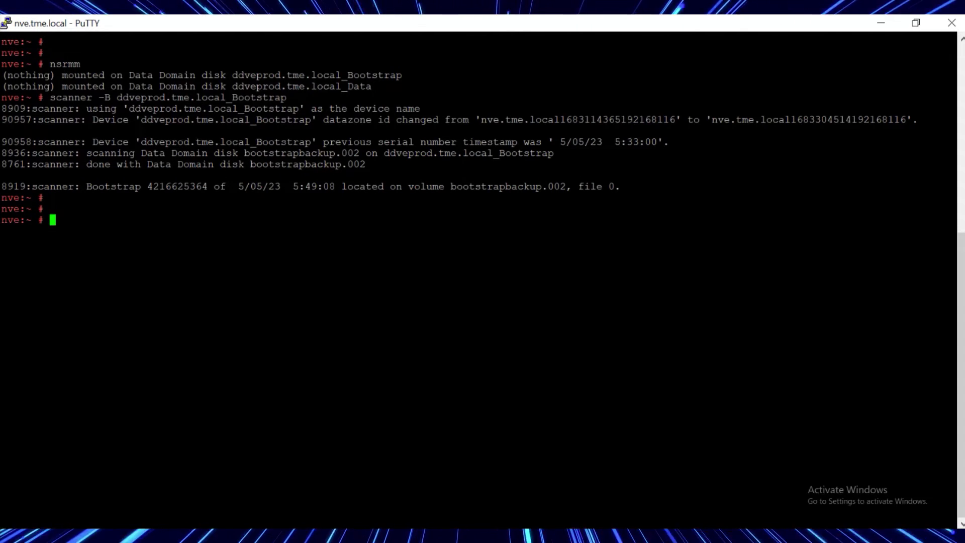
pyautogui.click(619, 541)
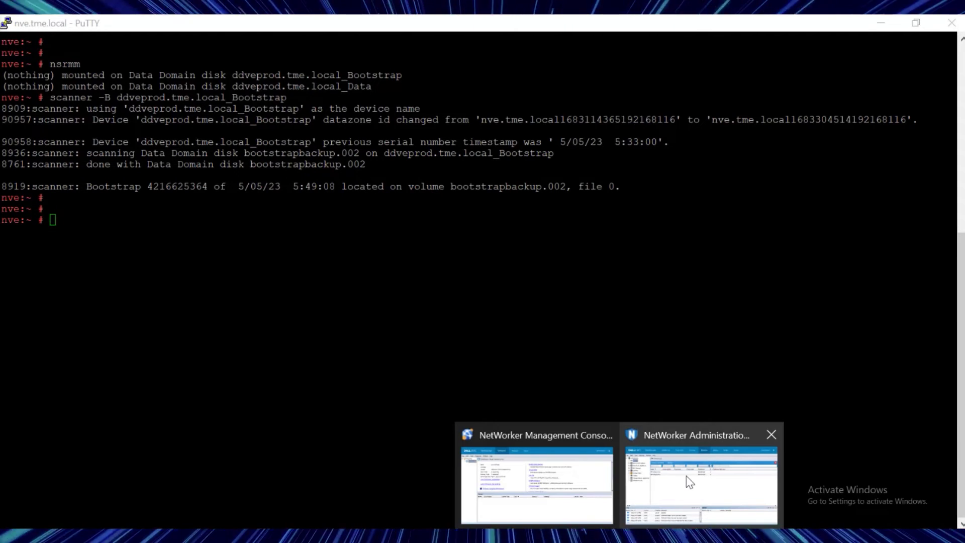
# Change nve.tme.local's server state from active to disaster recovery in its Properties
pyautogui.hotkey('alt', 'Tab')
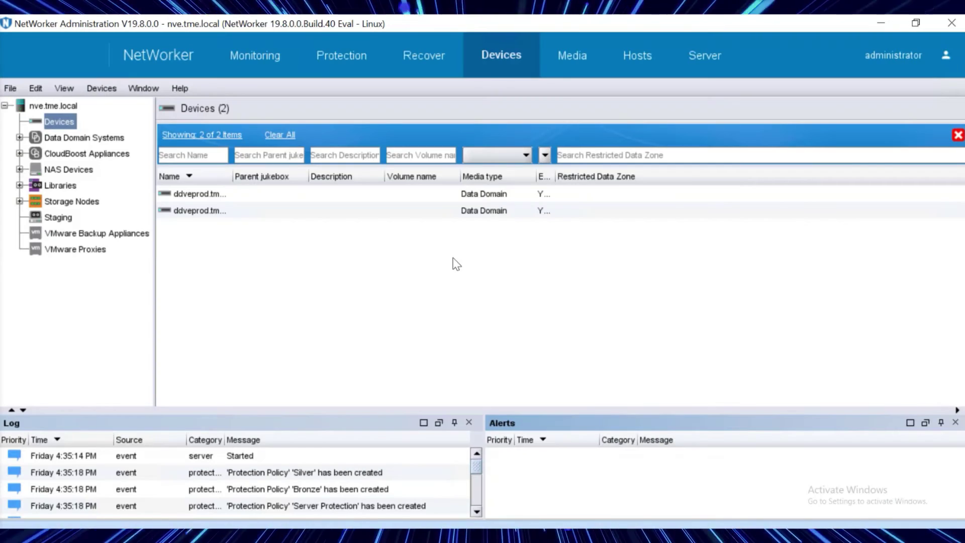
pyautogui.click(703, 56)
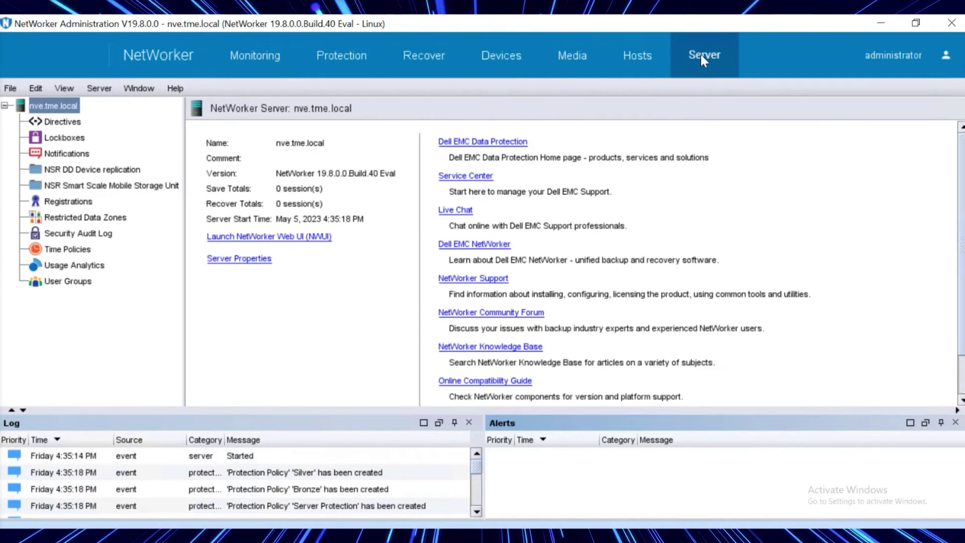
pyautogui.rightClick(62, 107)
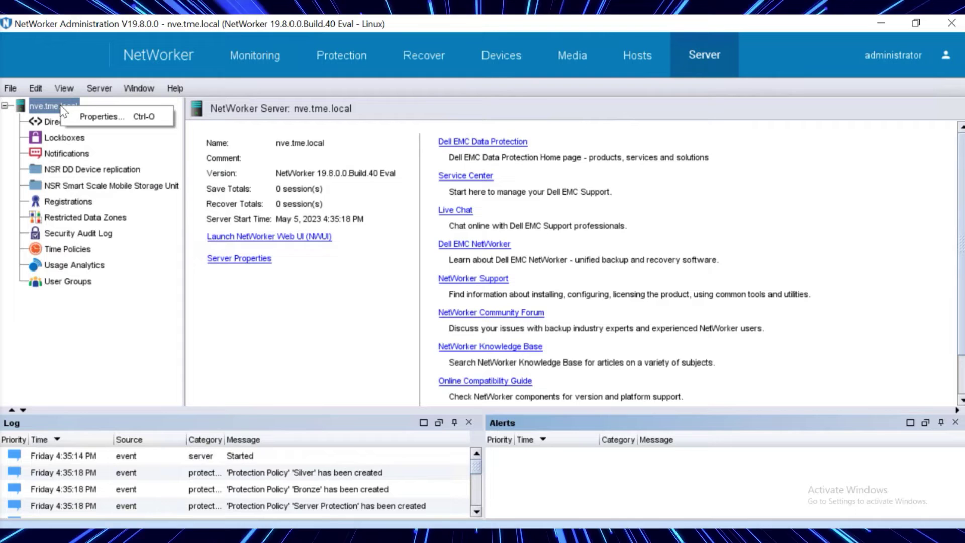
pyautogui.click(91, 116)
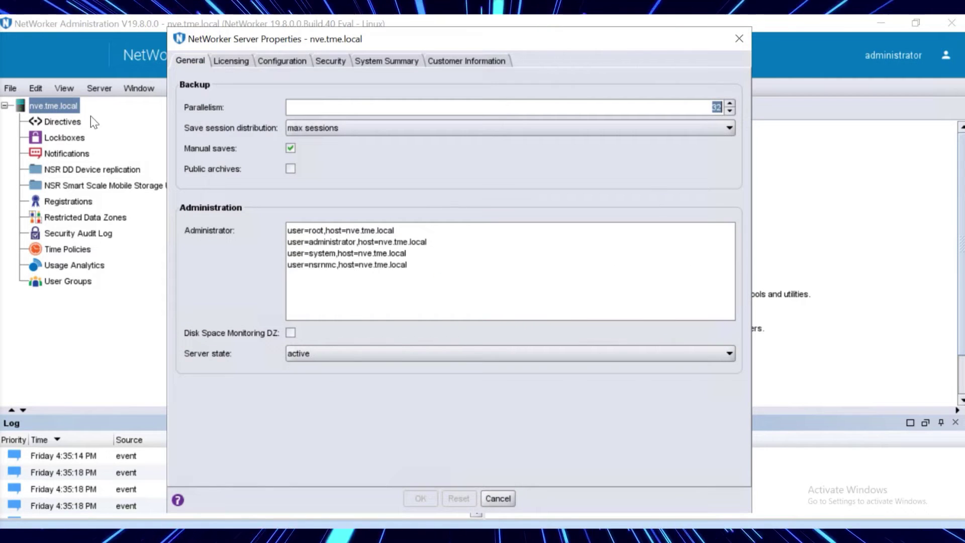
pyautogui.click(374, 354)
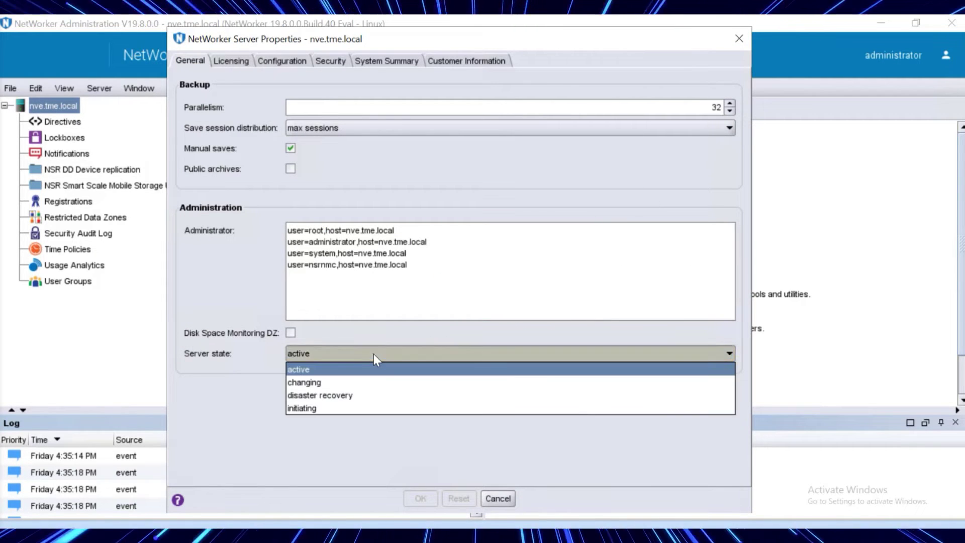
pyautogui.click(336, 400)
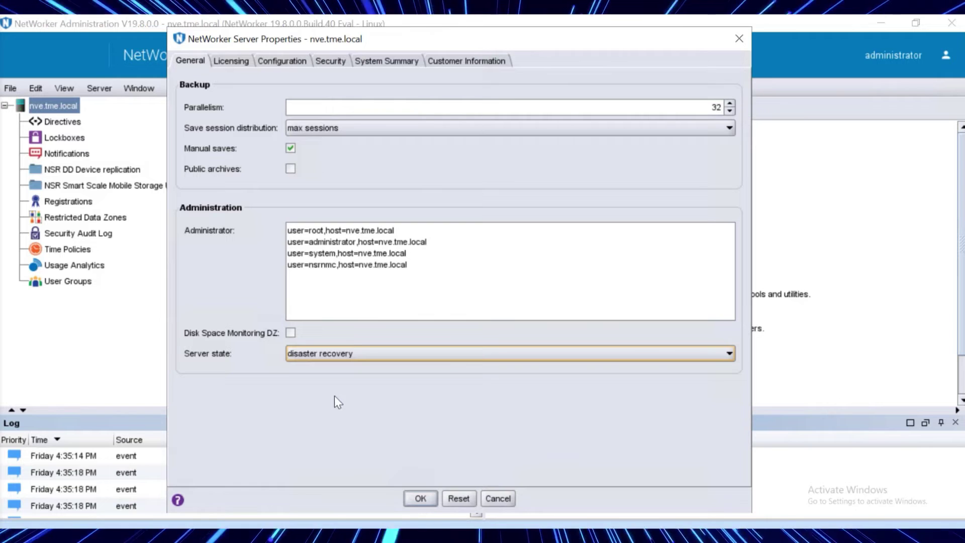
pyautogui.click(421, 498)
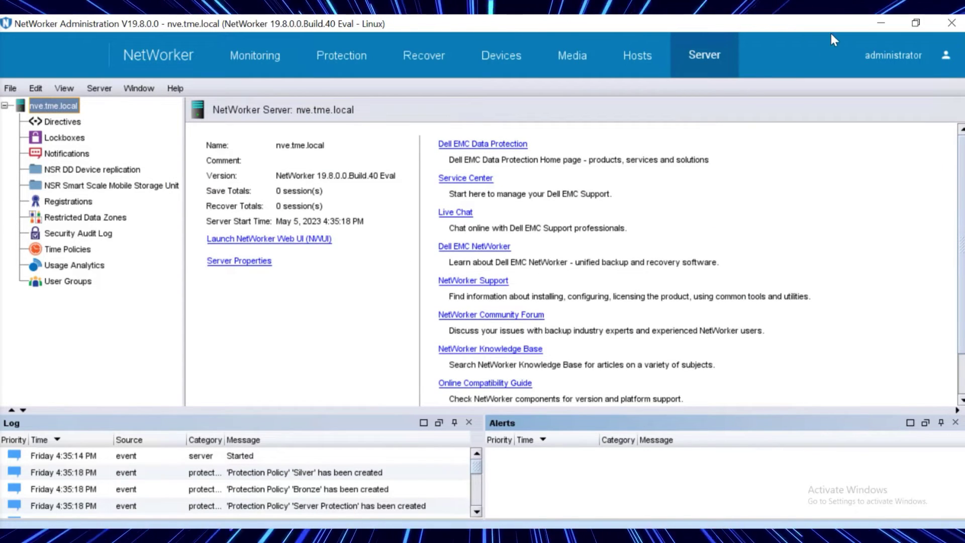
pyautogui.click(882, 24)
pyautogui.write('rdr')
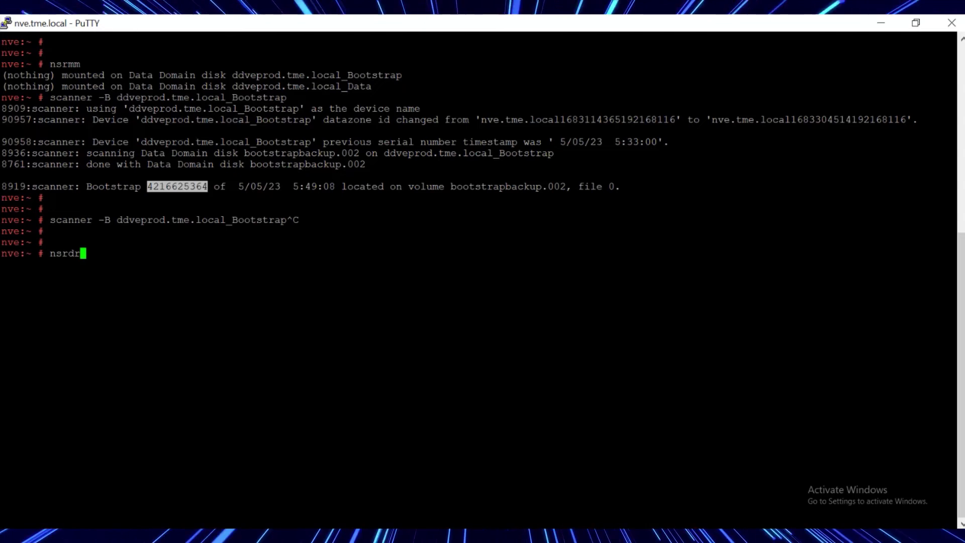
pyautogui.press('Return')
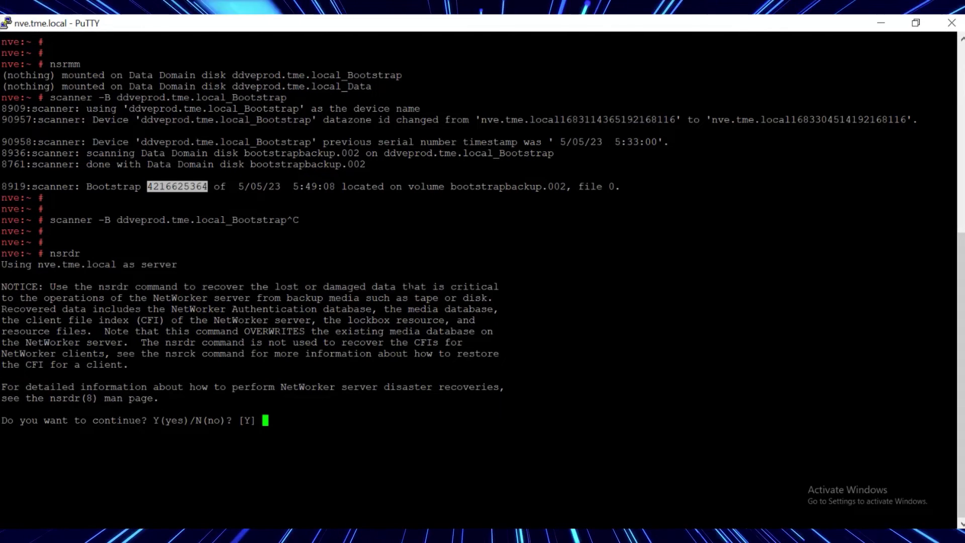
pyautogui.press('Return')
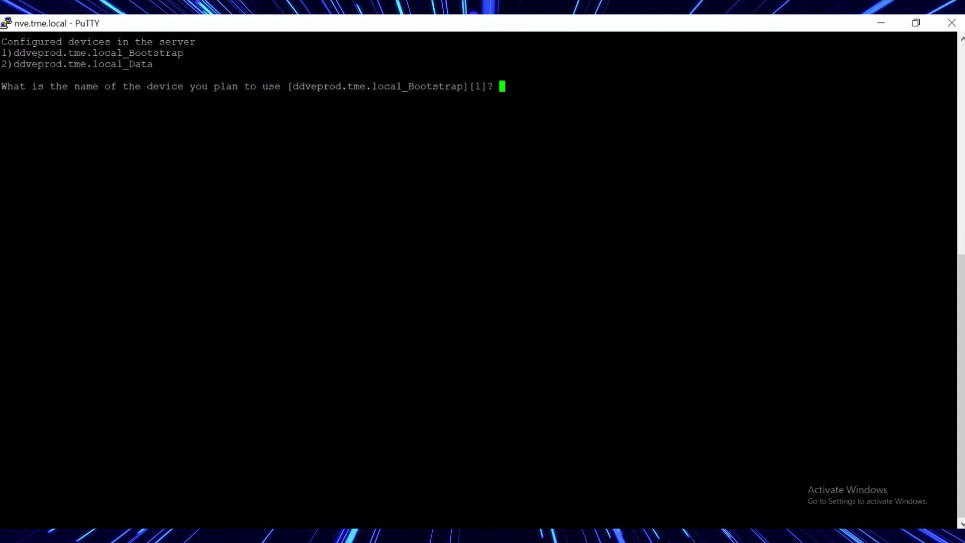
pyautogui.press('Return')
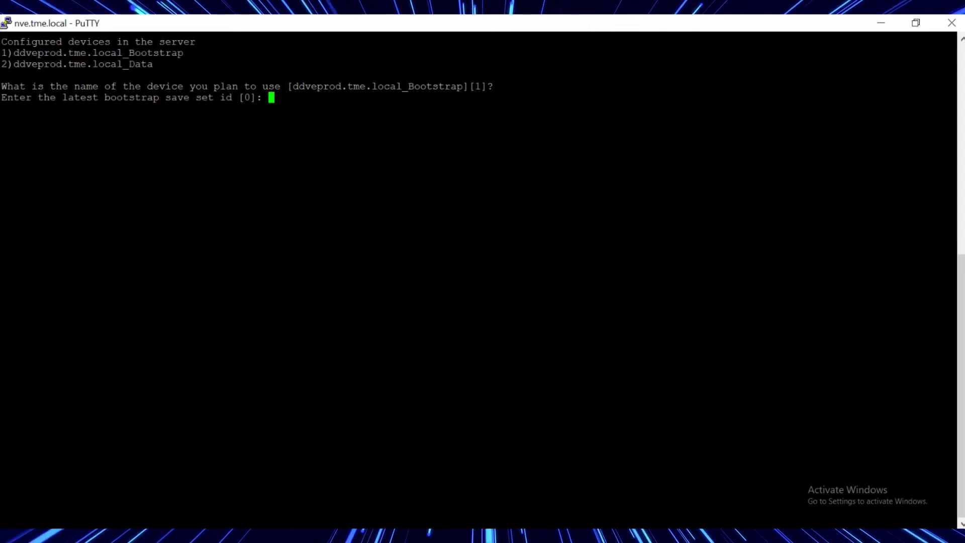
pyautogui.write('4216625364')
pyautogui.press('Return')
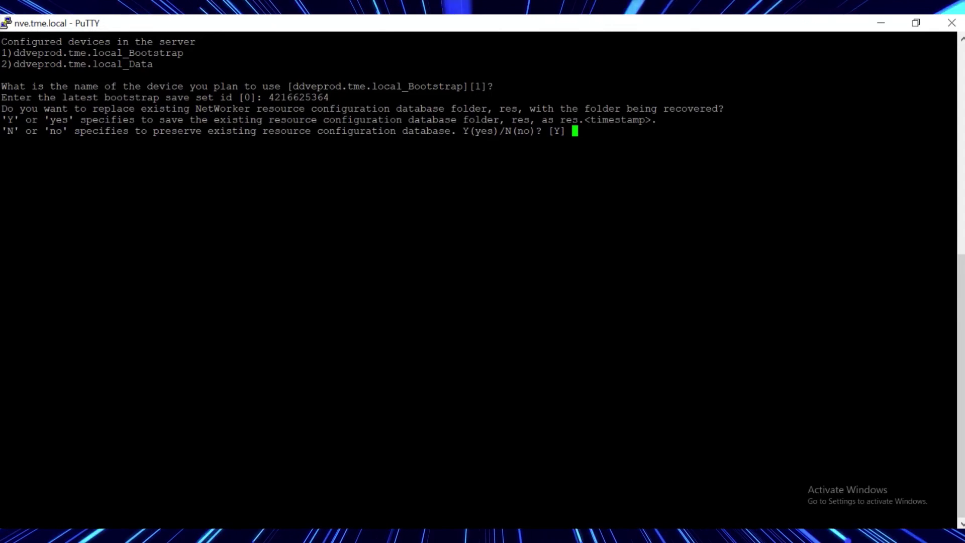
# Replace the resource and authentication databases and recover all client file indexes (Y)
pyautogui.press('Return')
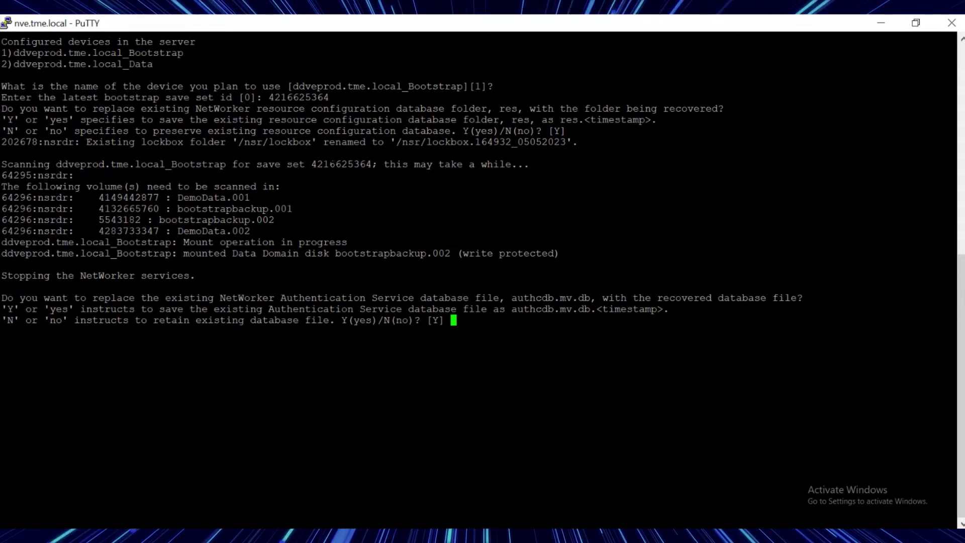
pyautogui.press('Return')
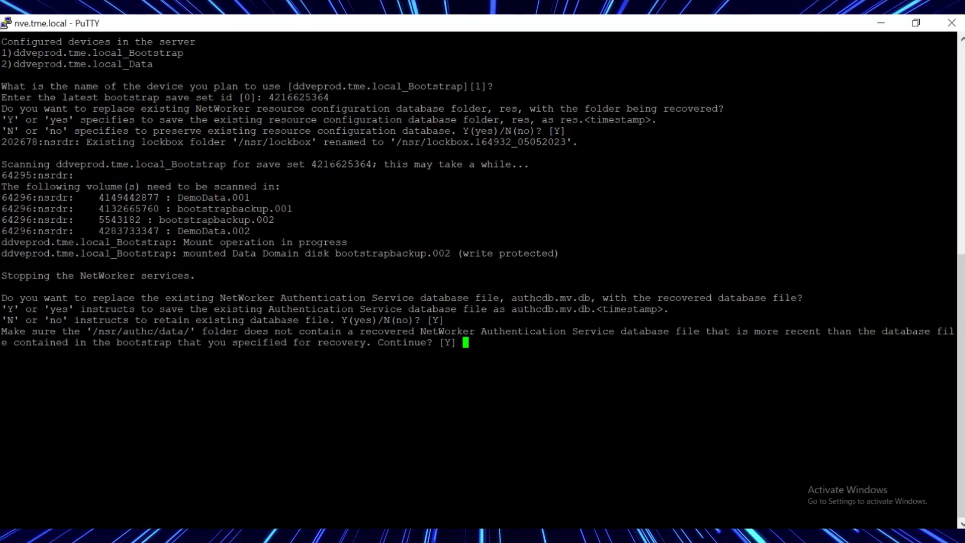
pyautogui.press('Return')
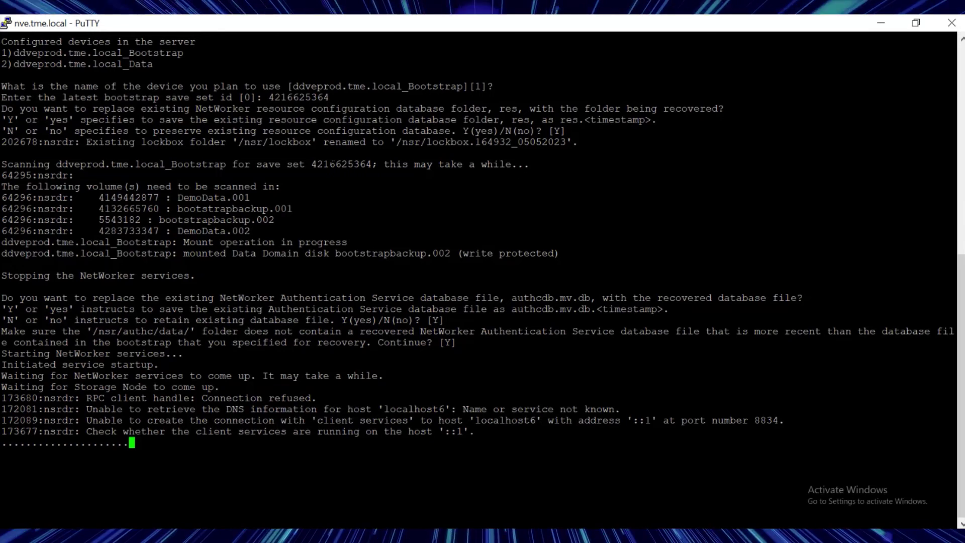
pyautogui.press('Return')
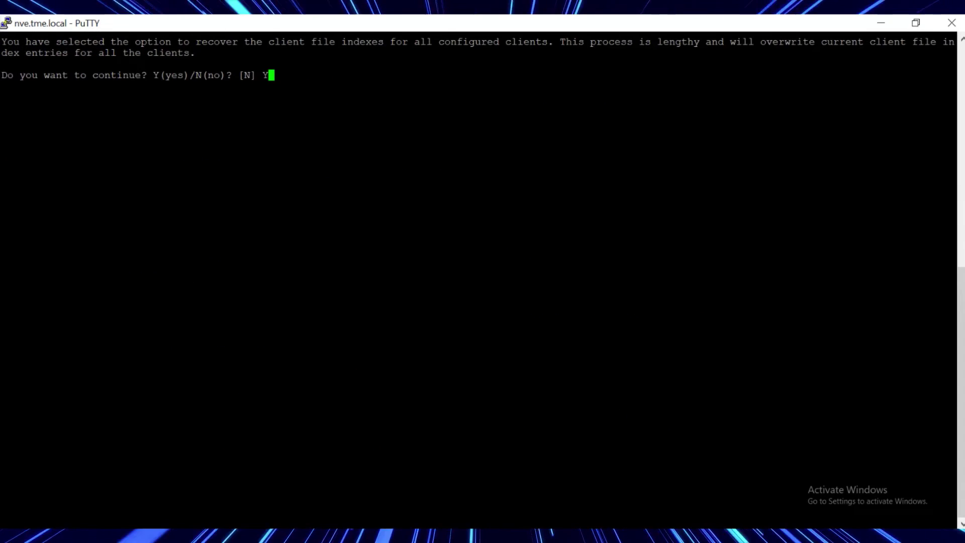
pyautogui.write('Y')
pyautogui.press('Return')
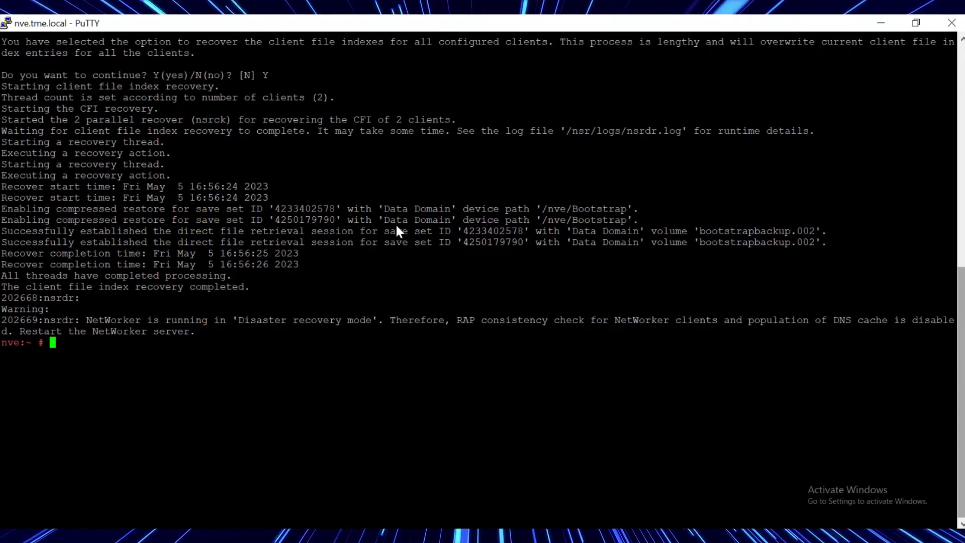
# Relaunch NetWorker Administration for nve.tme.local from the Management Console
pyautogui.hotkey('alt', 'Tab')
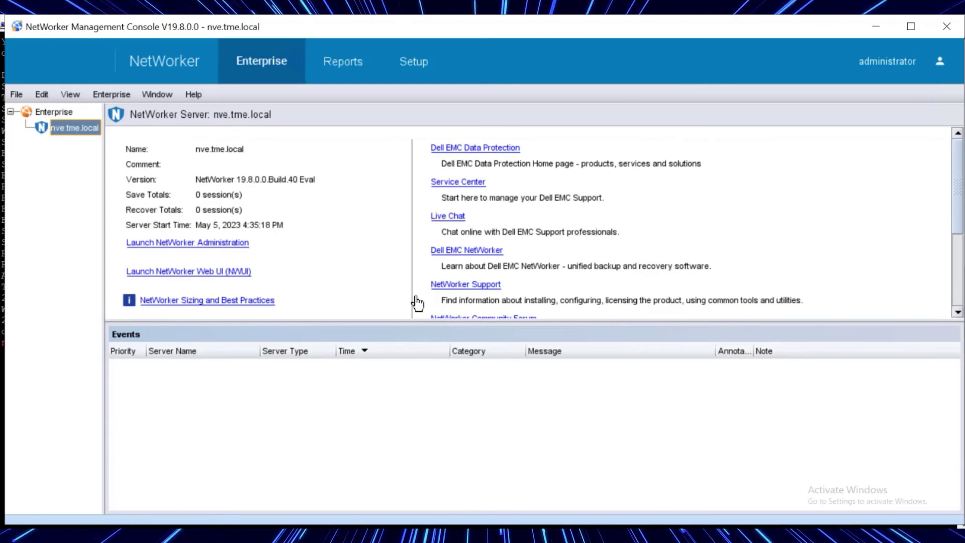
pyautogui.rightClick(70, 130)
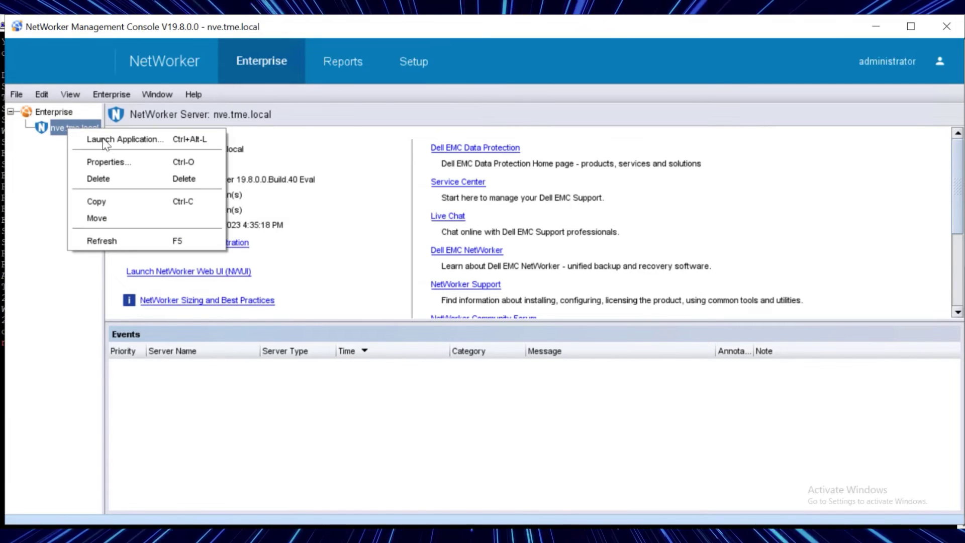
pyautogui.click(109, 140)
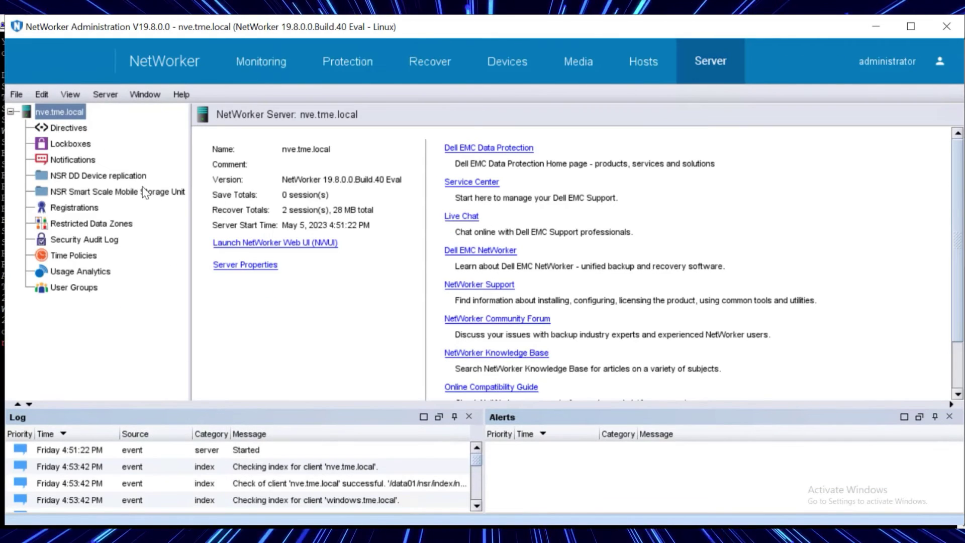
# Confirm the DemoData.002 and bootstrap devices show mounted volumes, then list the protected clients
pyautogui.click(490, 60)
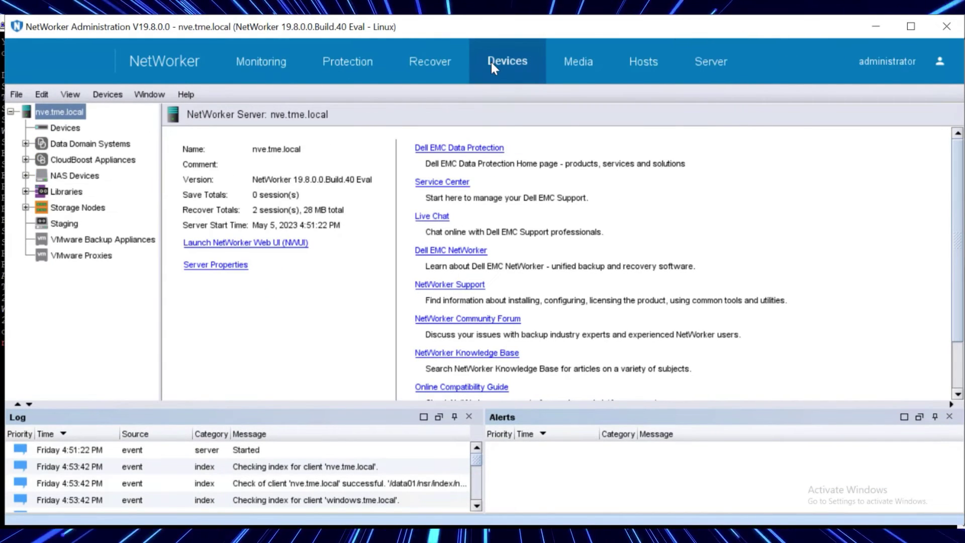
pyautogui.click(67, 130)
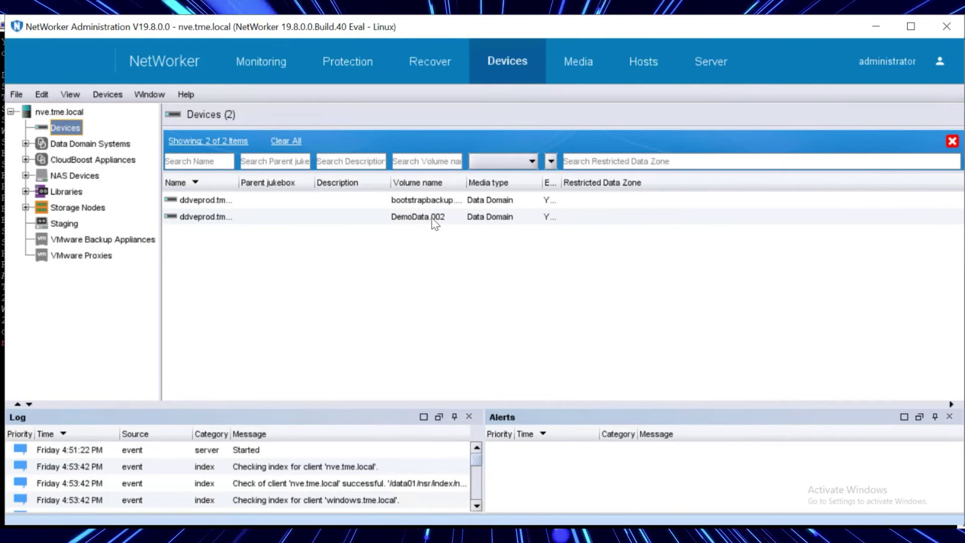
pyautogui.click(431, 216)
pyautogui.click(431, 203)
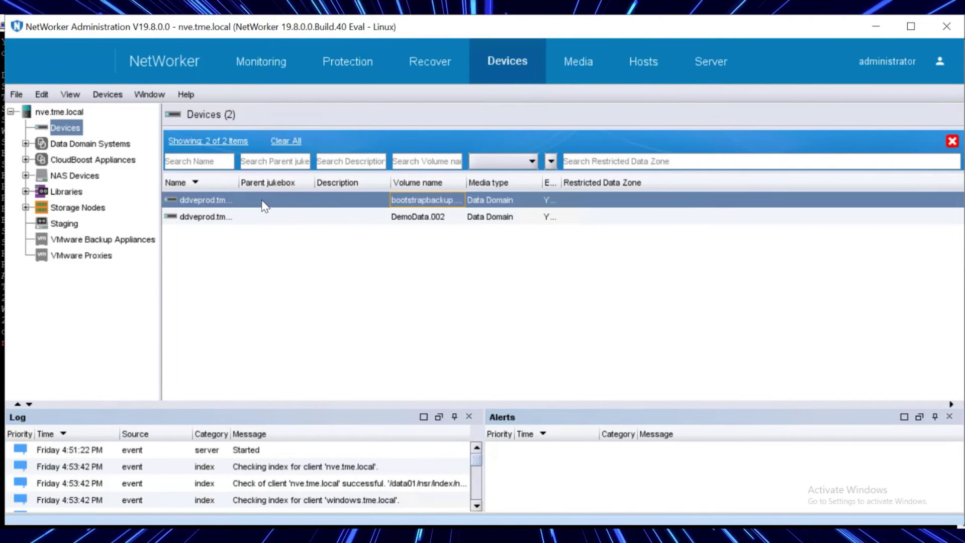
pyautogui.click(326, 59)
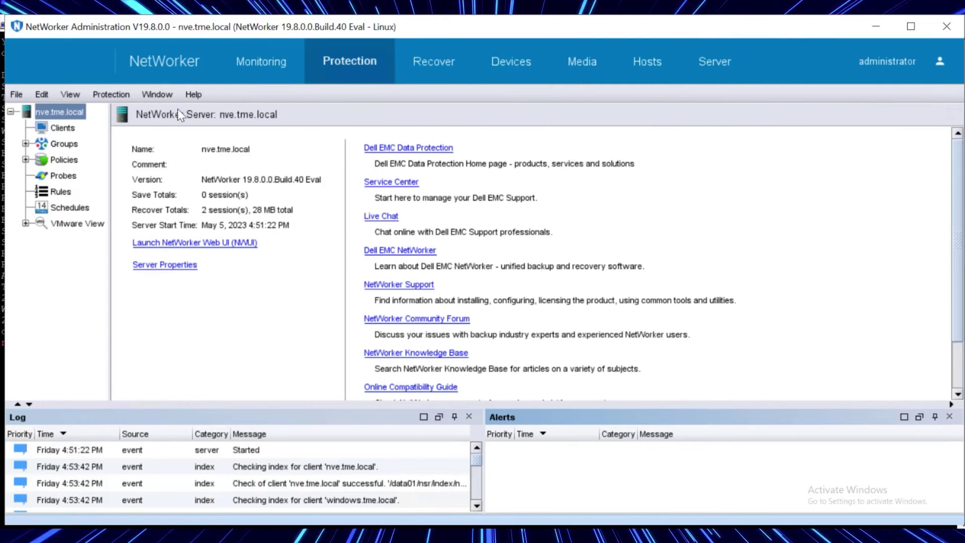
pyautogui.click(66, 130)
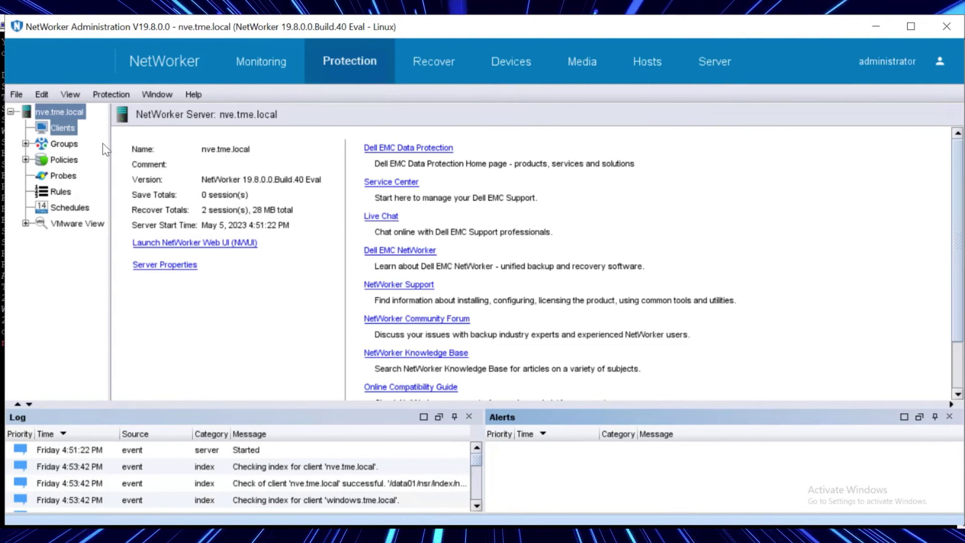
# Show DemoData.002's save sets, revealing the 19 GB full C:\ backup of the windows client
pyautogui.click(160, 250)
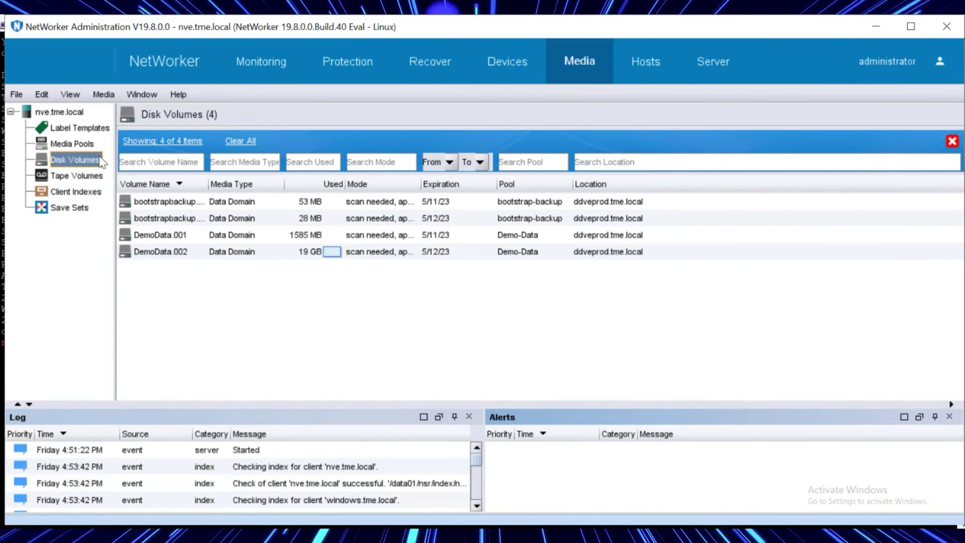
pyautogui.rightClick(228, 256)
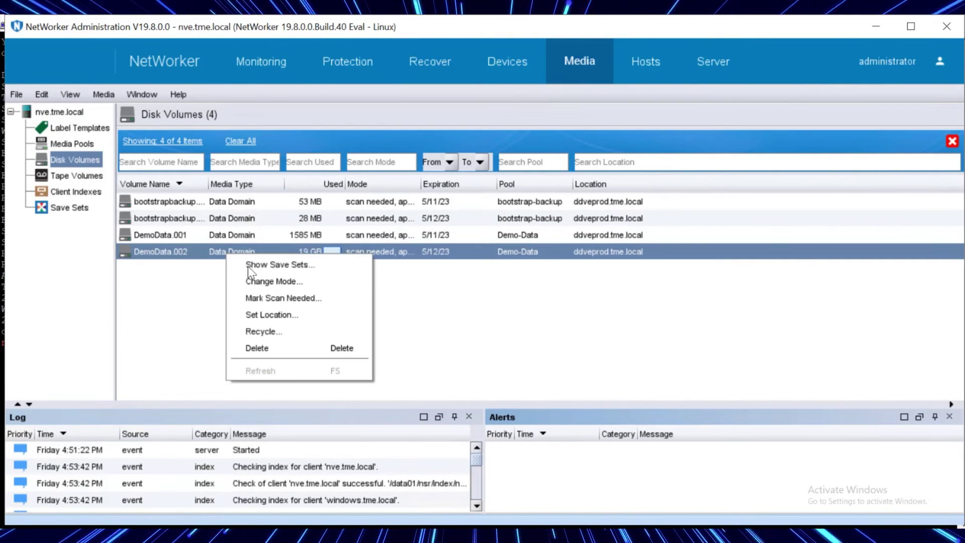
pyautogui.click(274, 264)
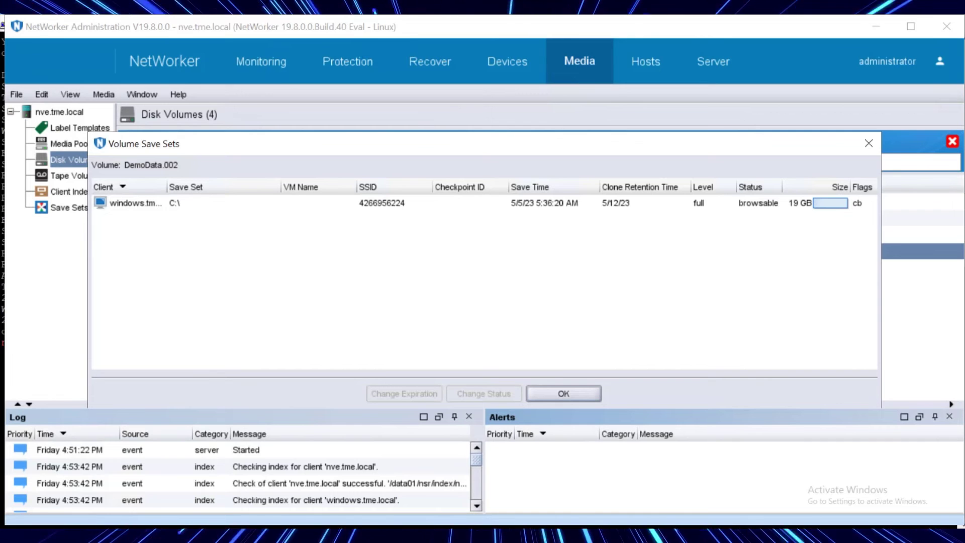